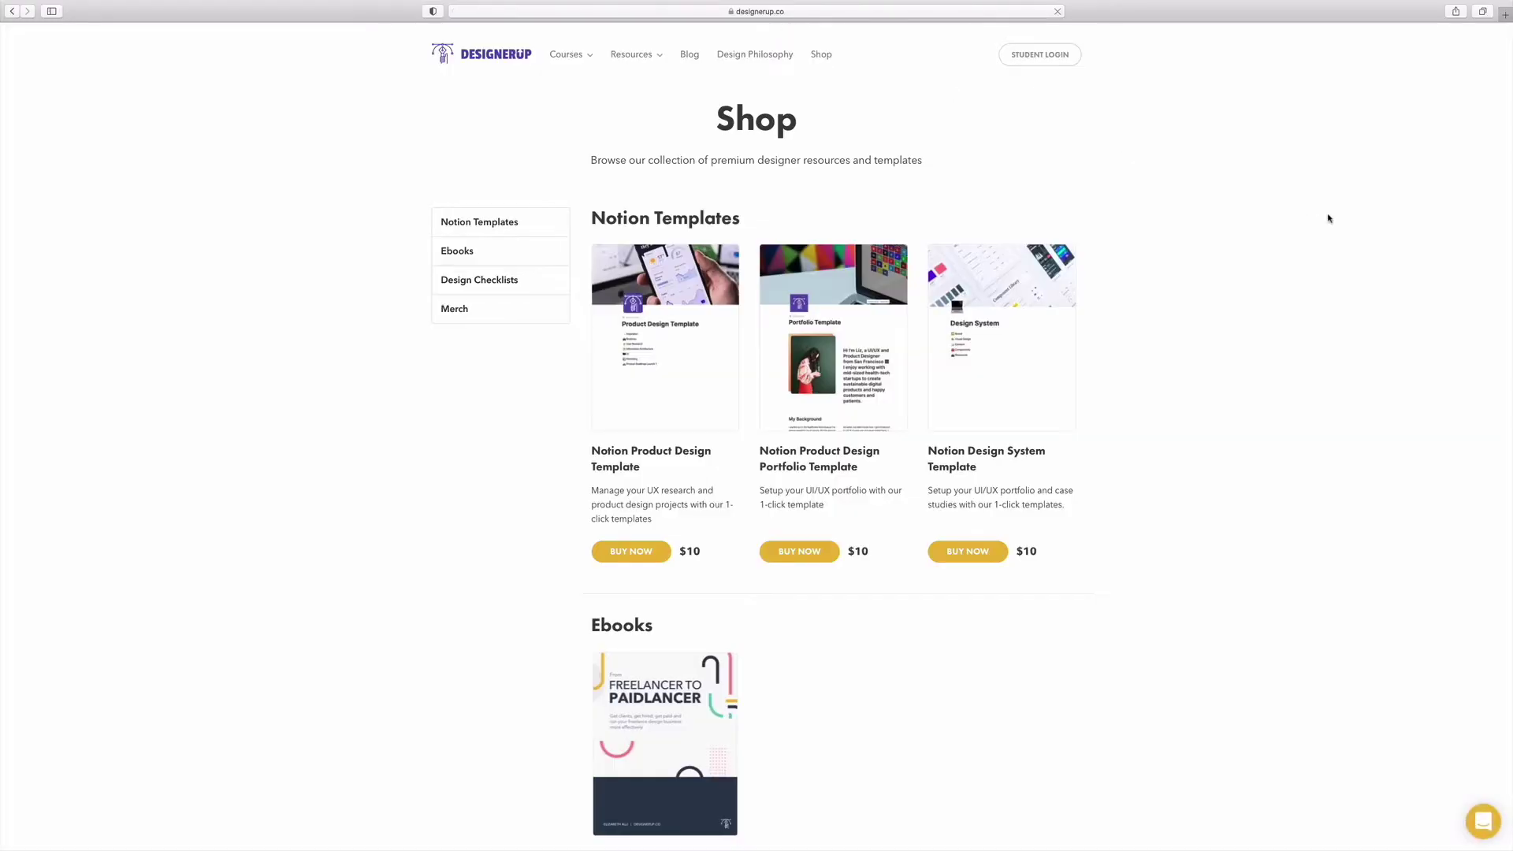
Open the purchase details for the Notion Product Design Template in the shop.
{"action": "scroll", "coordinate": [1328, 219], "scroll_direction": "down", "scroll_amount": 5}
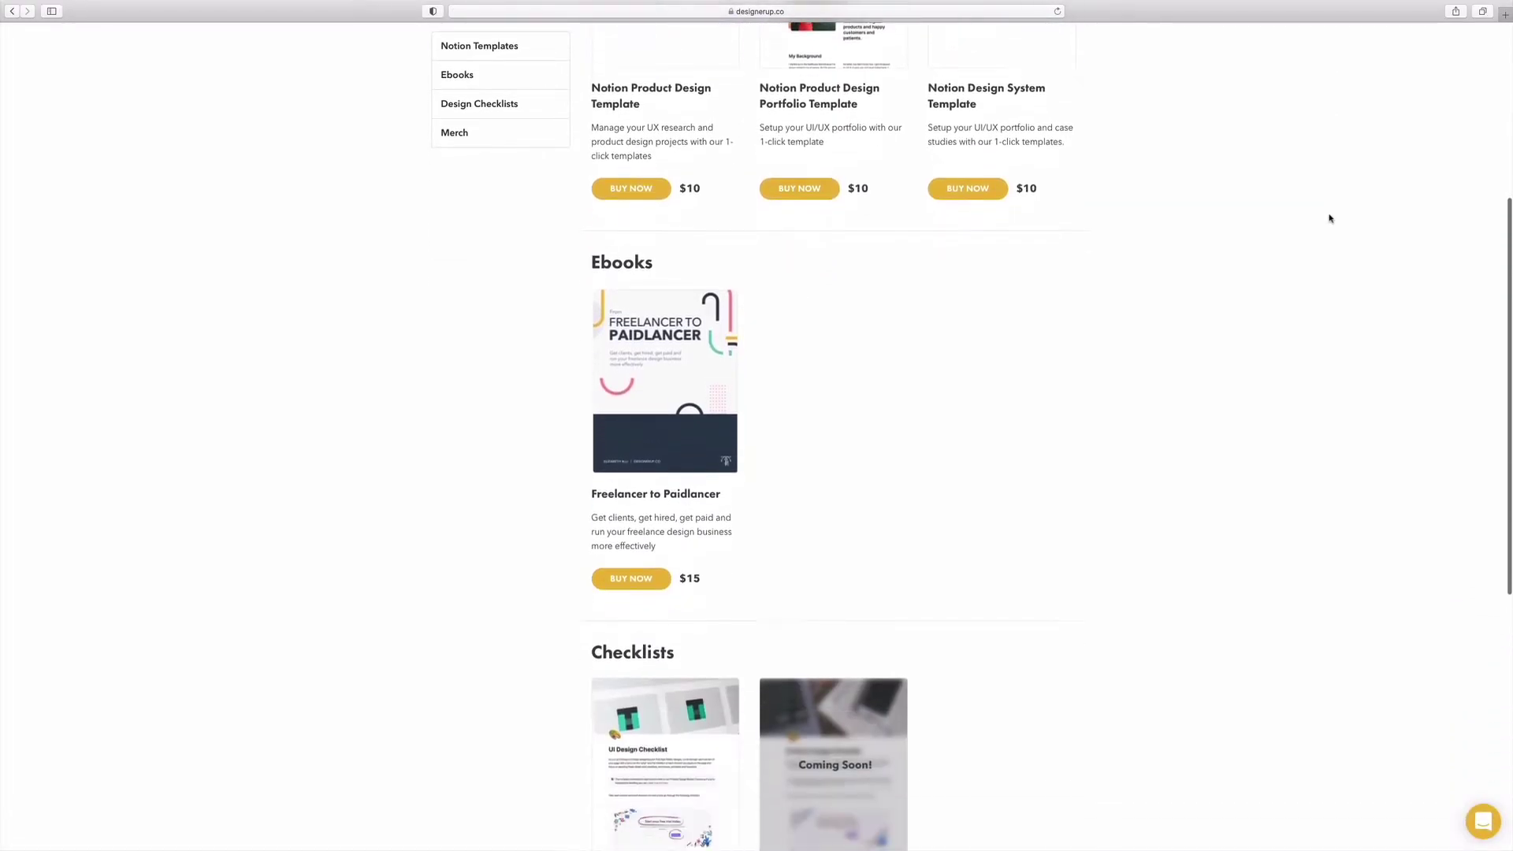
{"action": "scroll", "coordinate": [1328, 218], "scroll_direction": "down", "scroll_amount": 7}
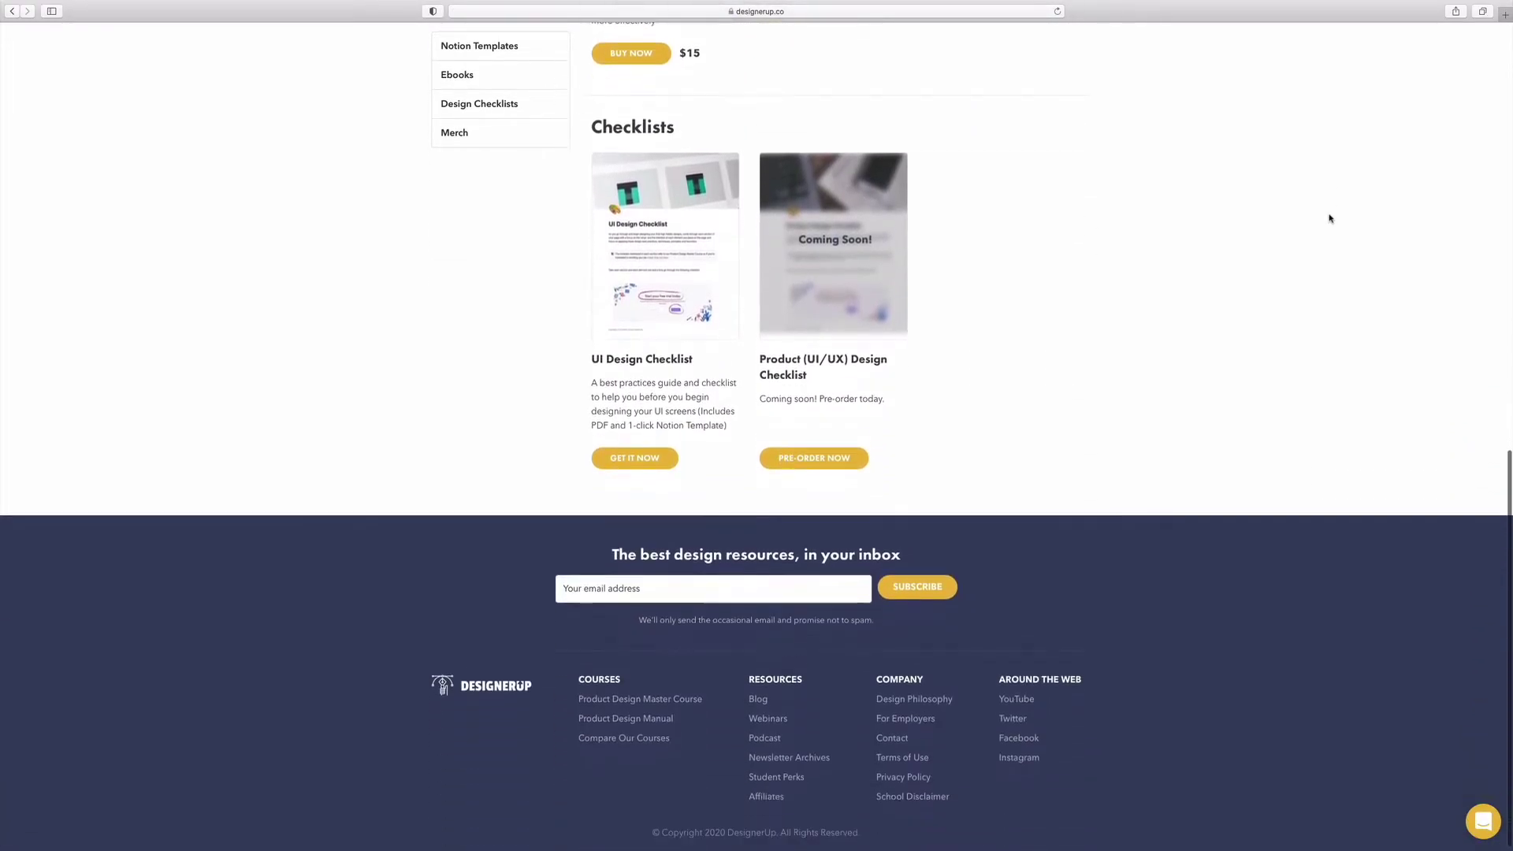
{"action": "scroll", "coordinate": [1329, 219], "scroll_direction": "up", "scroll_amount": 3}
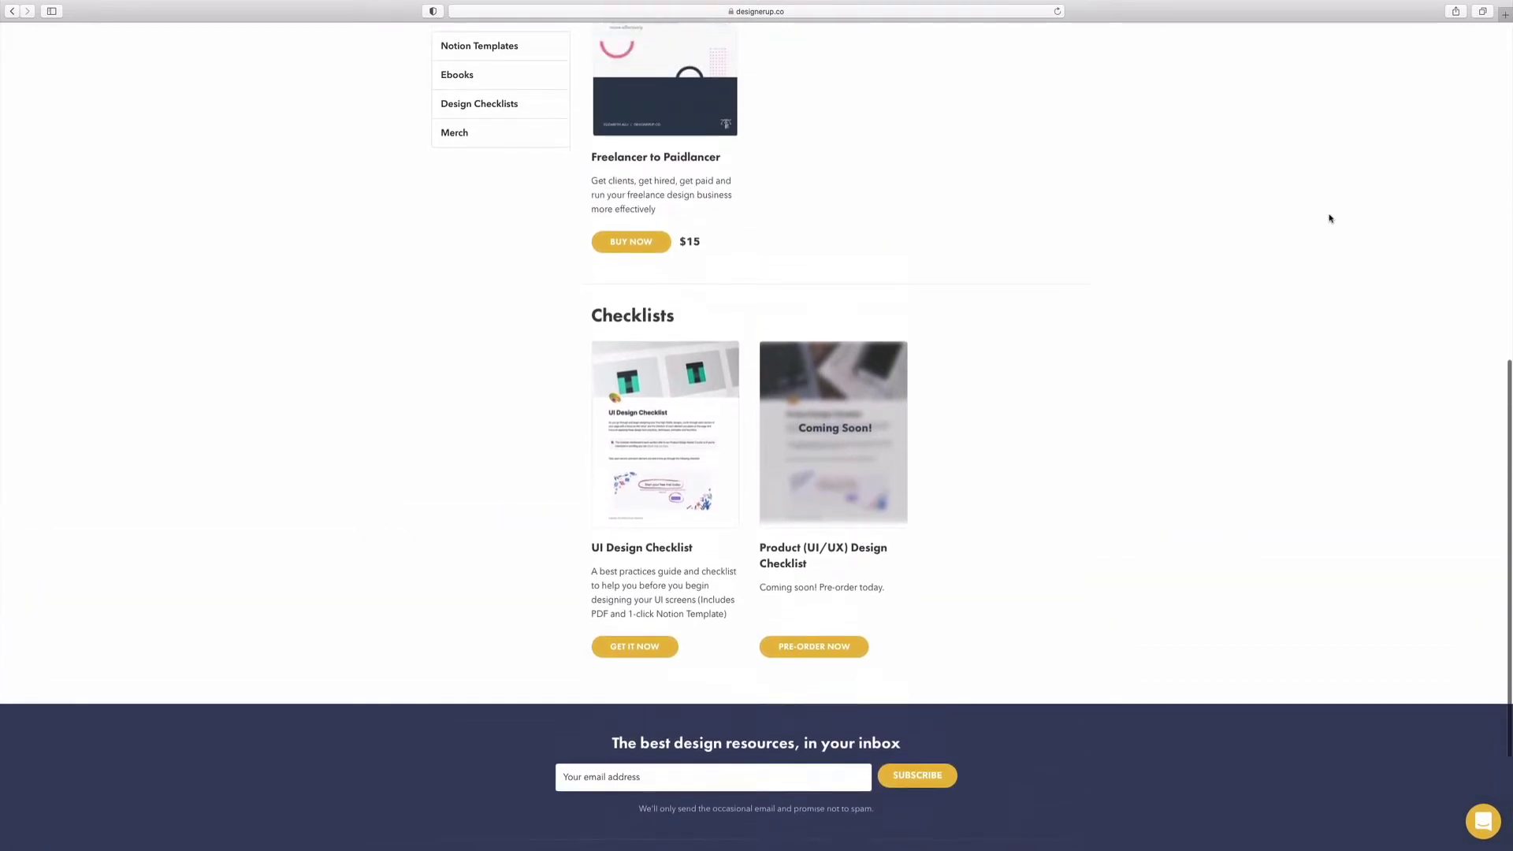
{"action": "scroll", "coordinate": [1329, 218], "scroll_direction": "up", "scroll_amount": 8}
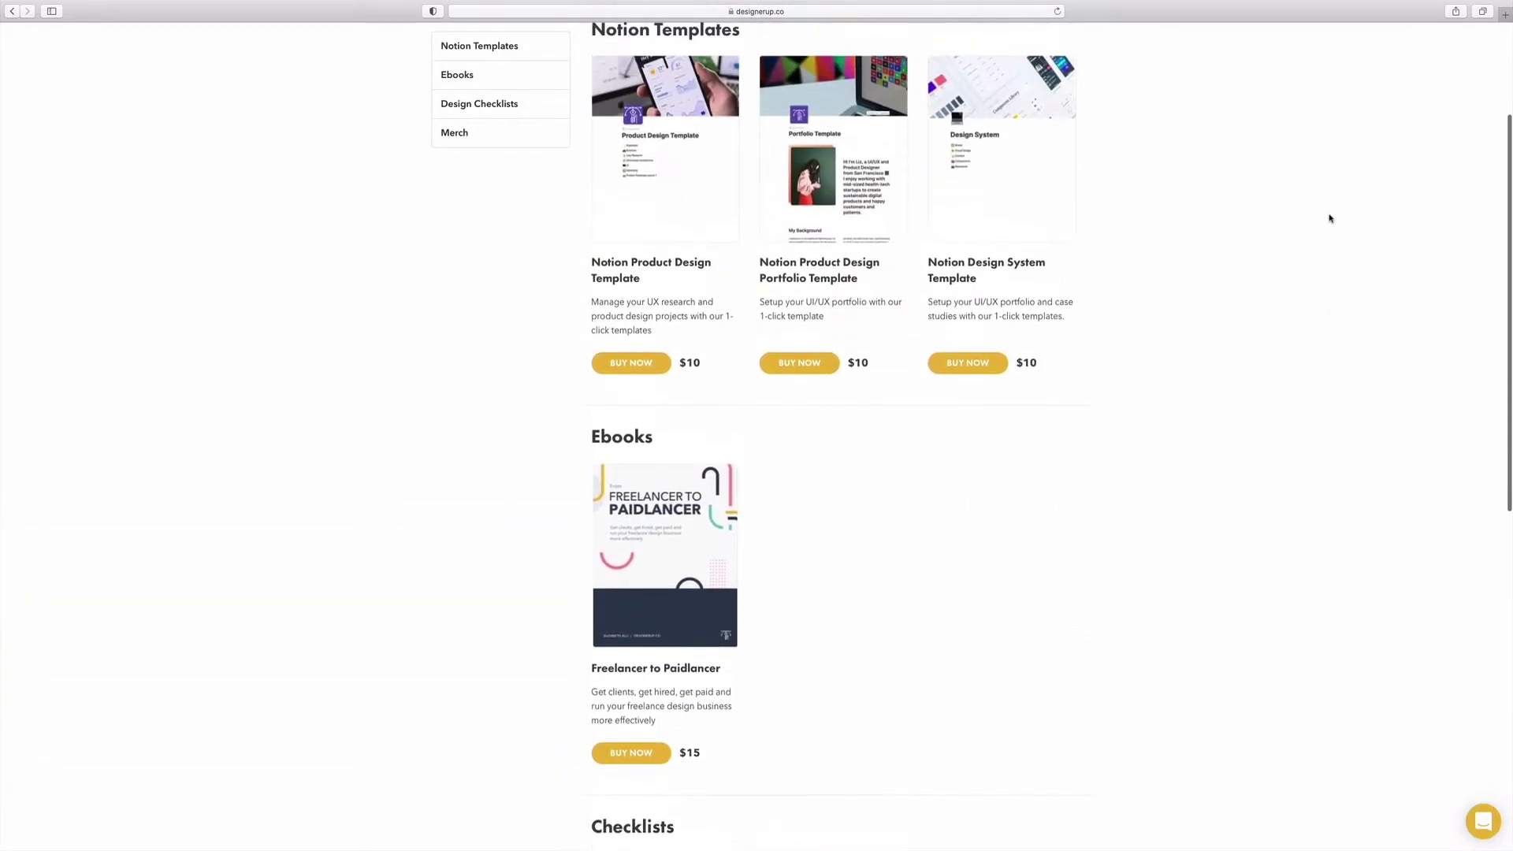
{"action": "scroll", "coordinate": [1329, 219], "scroll_direction": "up", "scroll_amount": 3}
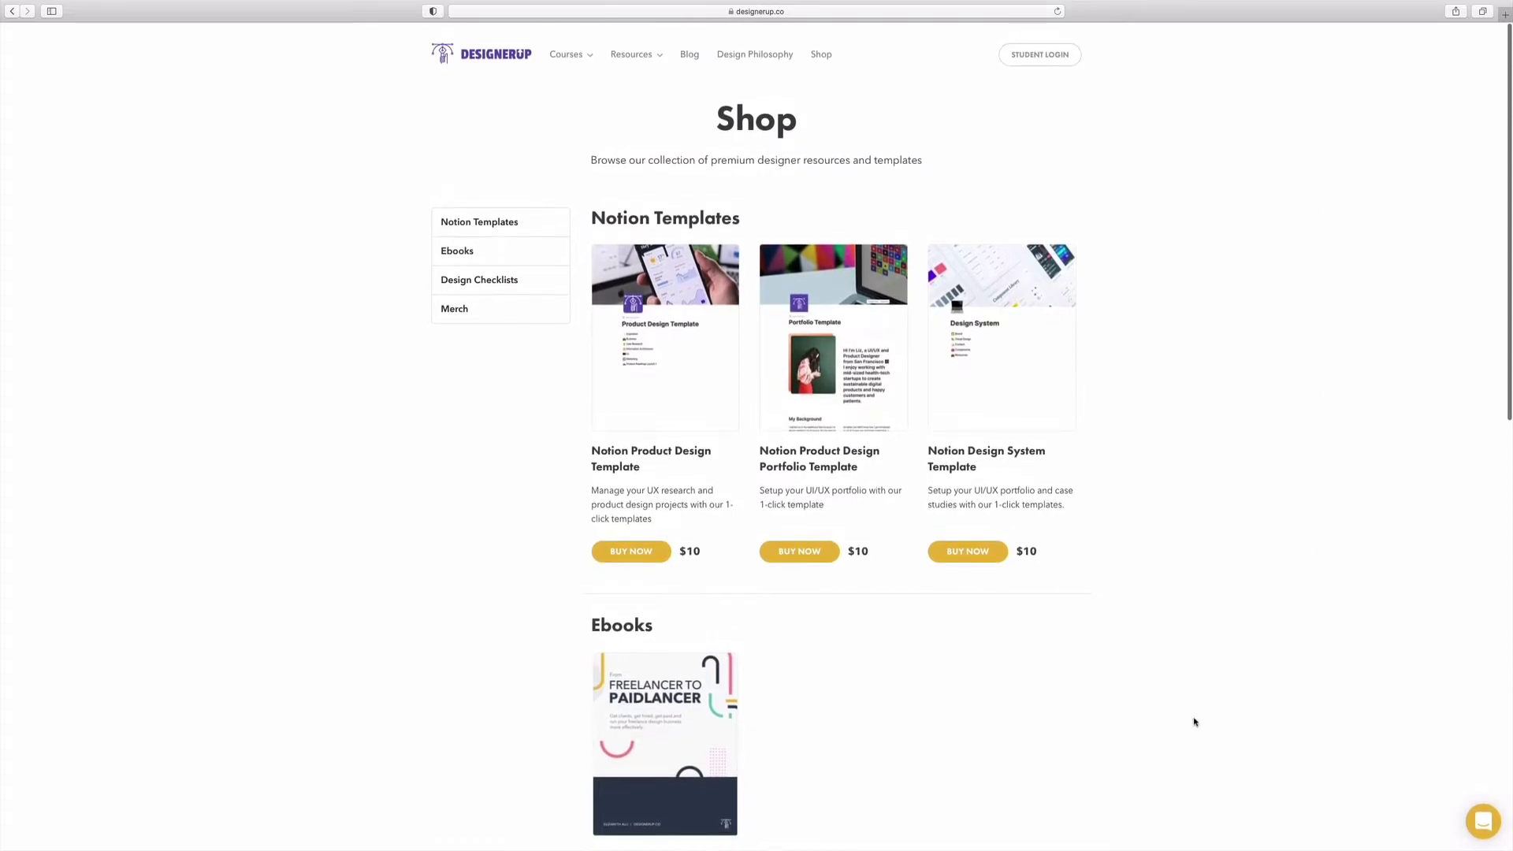
{"action": "left_click", "coordinate": [638, 553]}
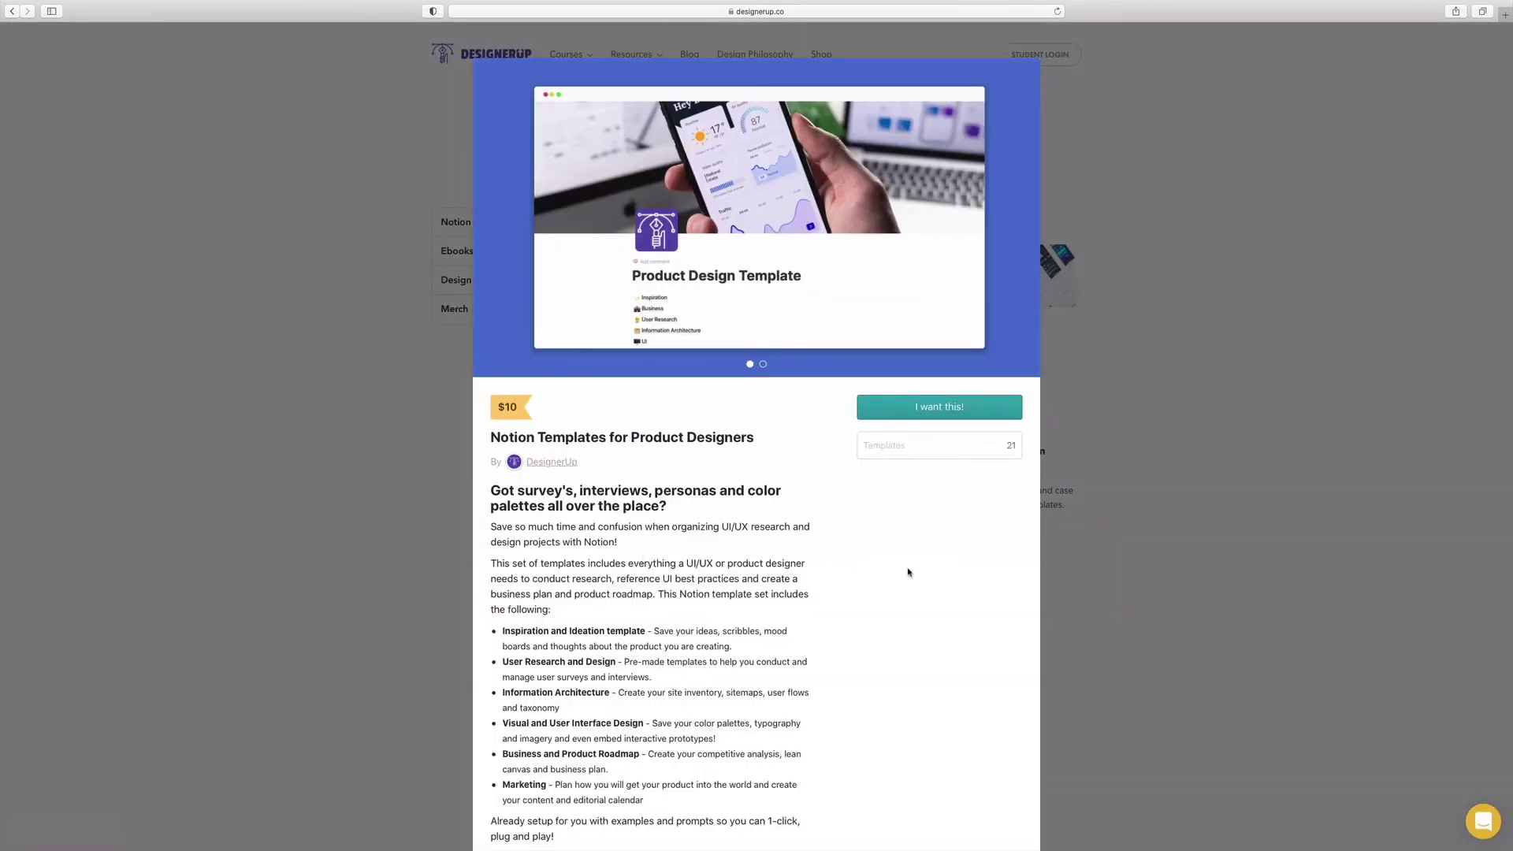
Browse the Marketing, User Research and Surveys subpages, then advance the preview to its video slide.
{"action": "scroll", "coordinate": [910, 573], "scroll_direction": "down", "scroll_amount": 1}
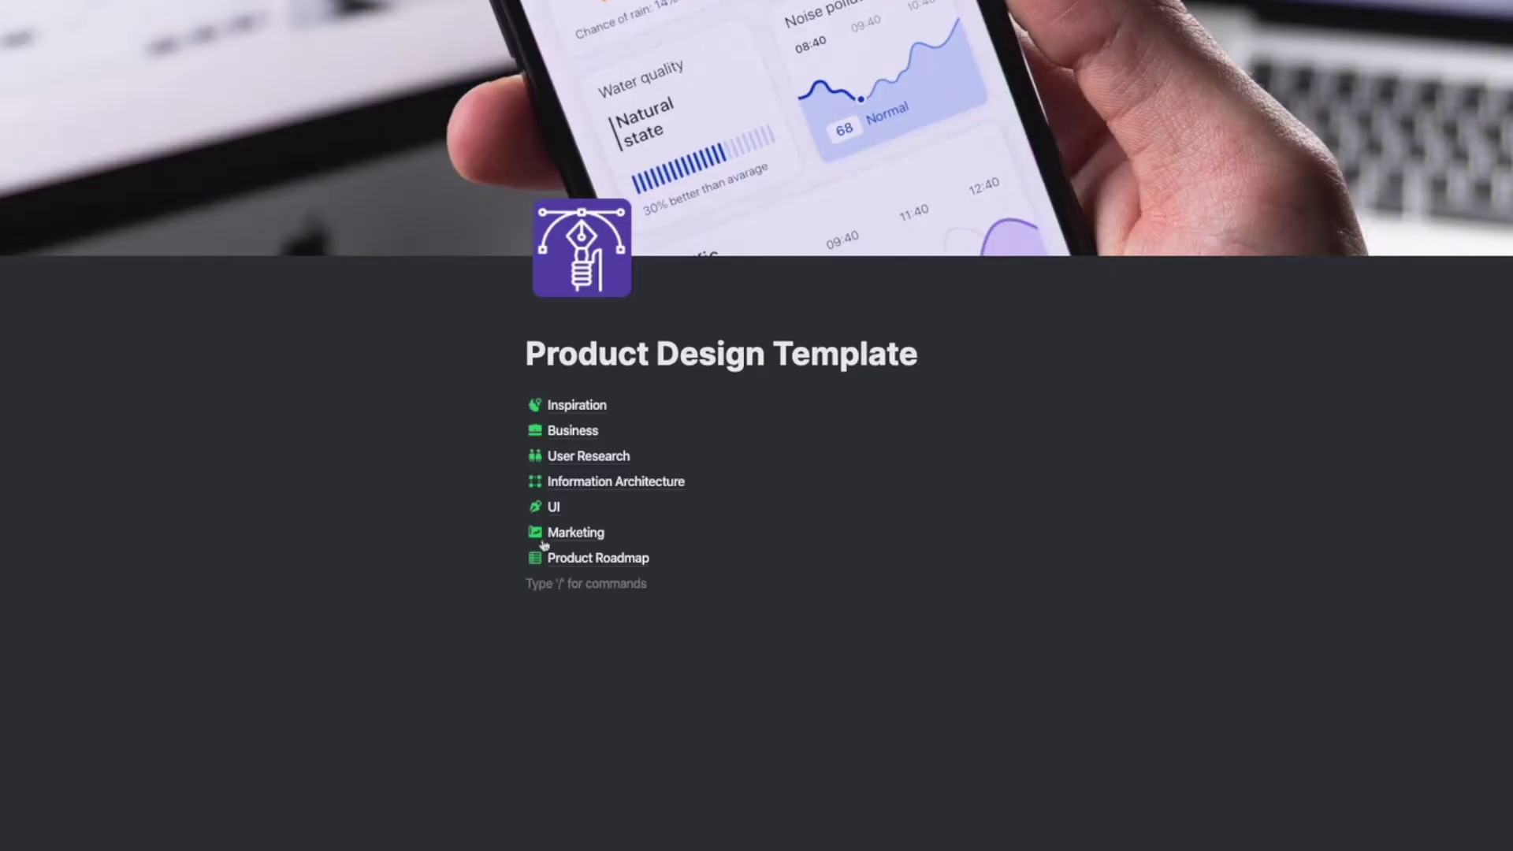
{"action": "left_click", "coordinate": [542, 532]}
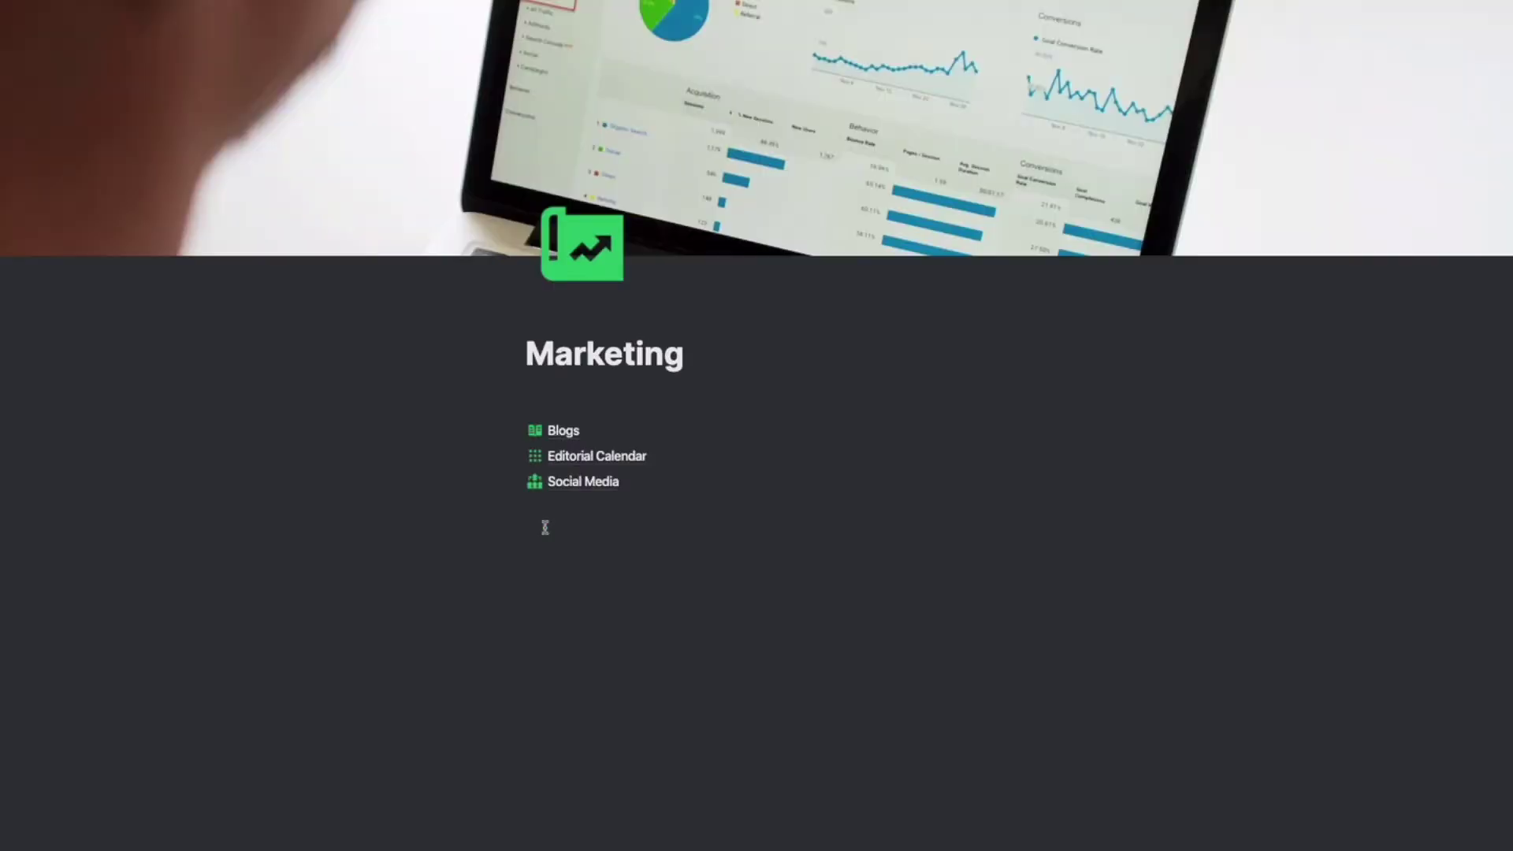
{"action": "key", "text": "super+bracketleft"}
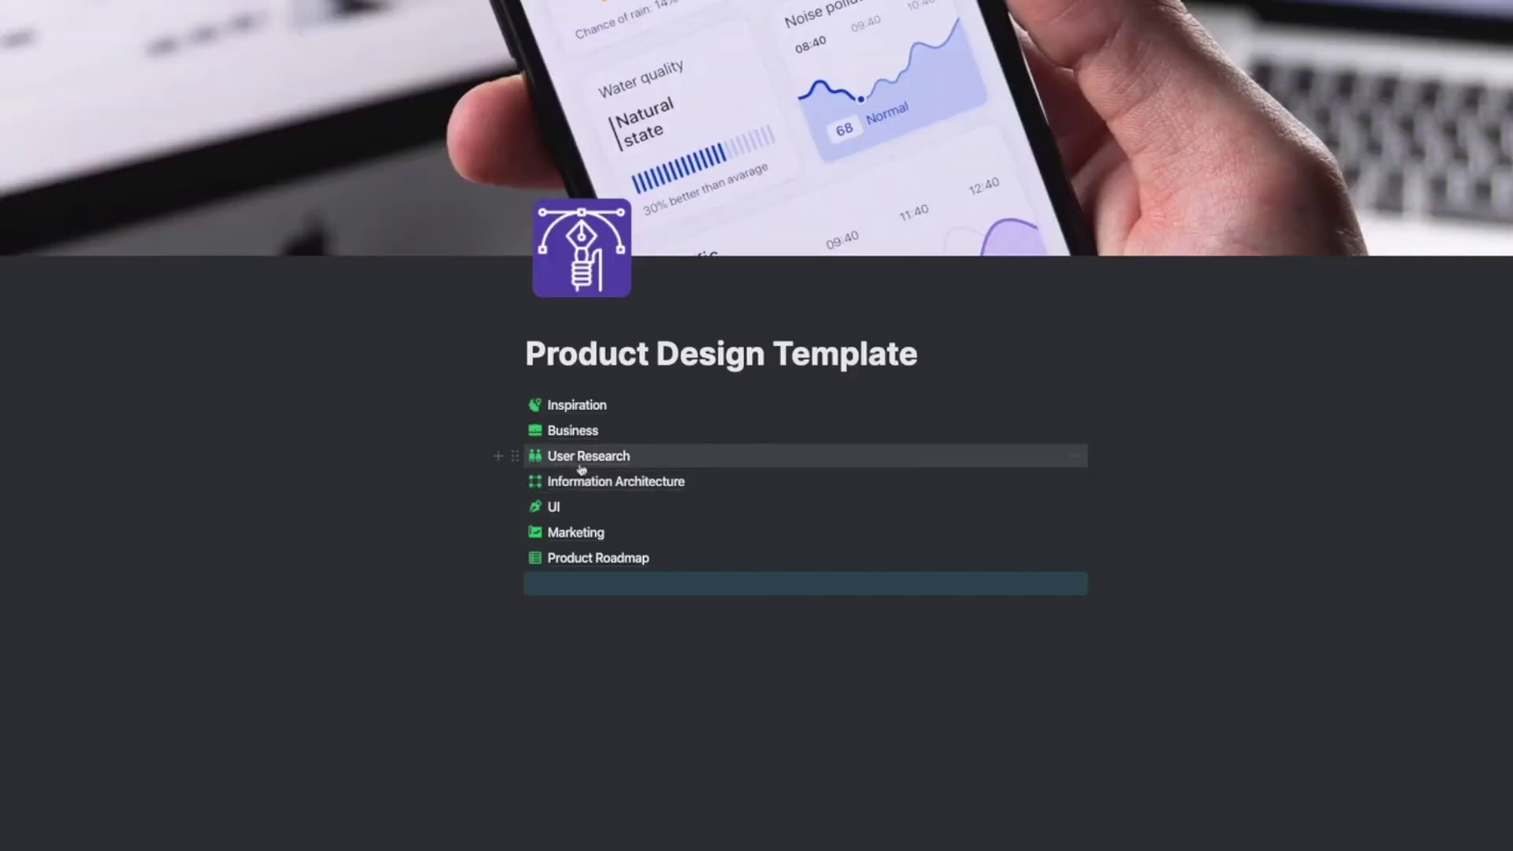
{"action": "left_click", "coordinate": [580, 461]}
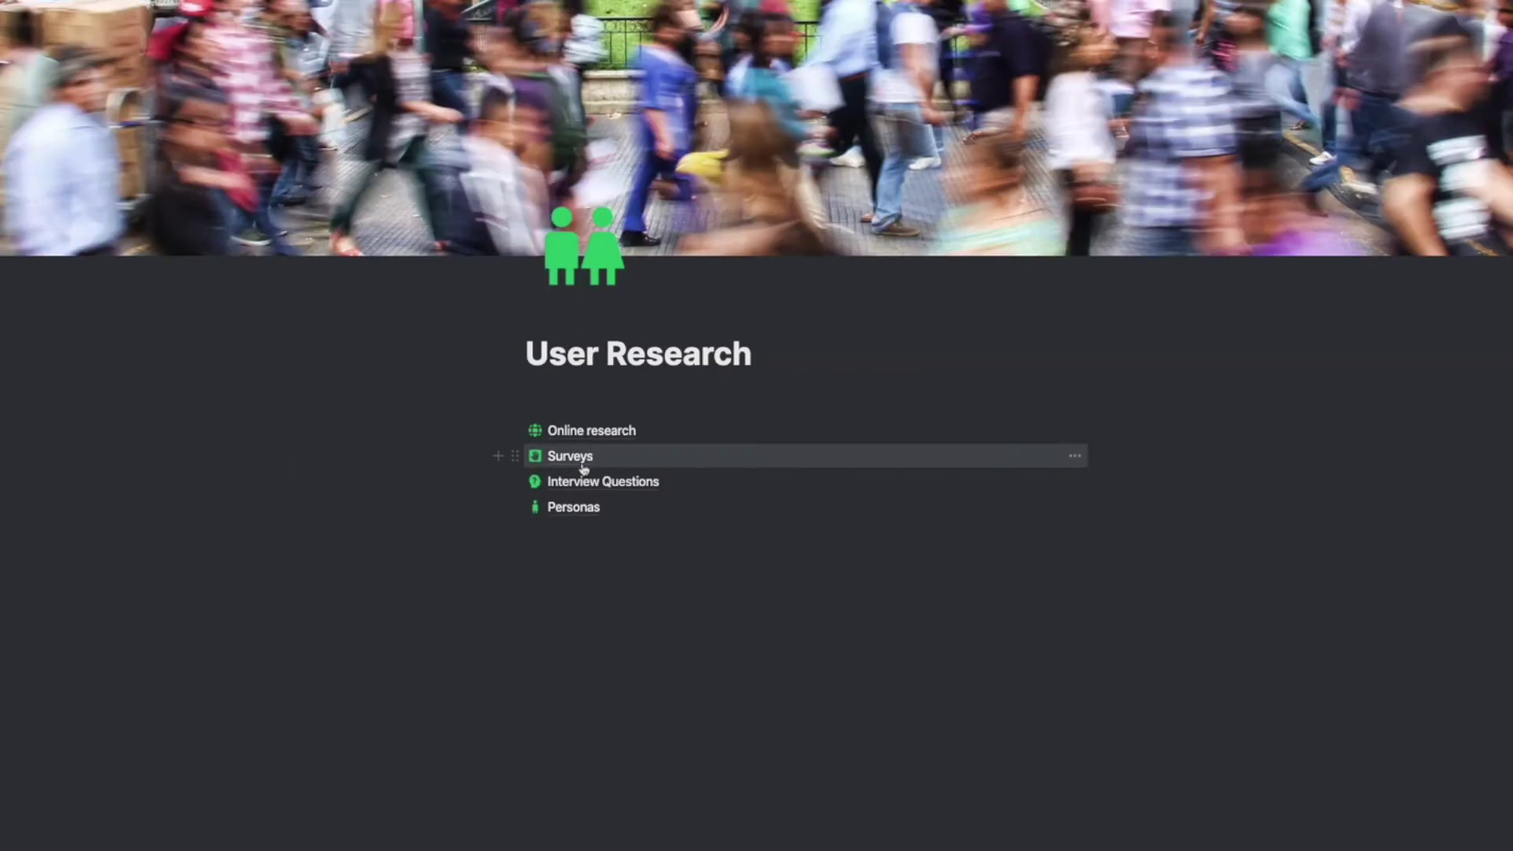
{"action": "left_click", "coordinate": [583, 465]}
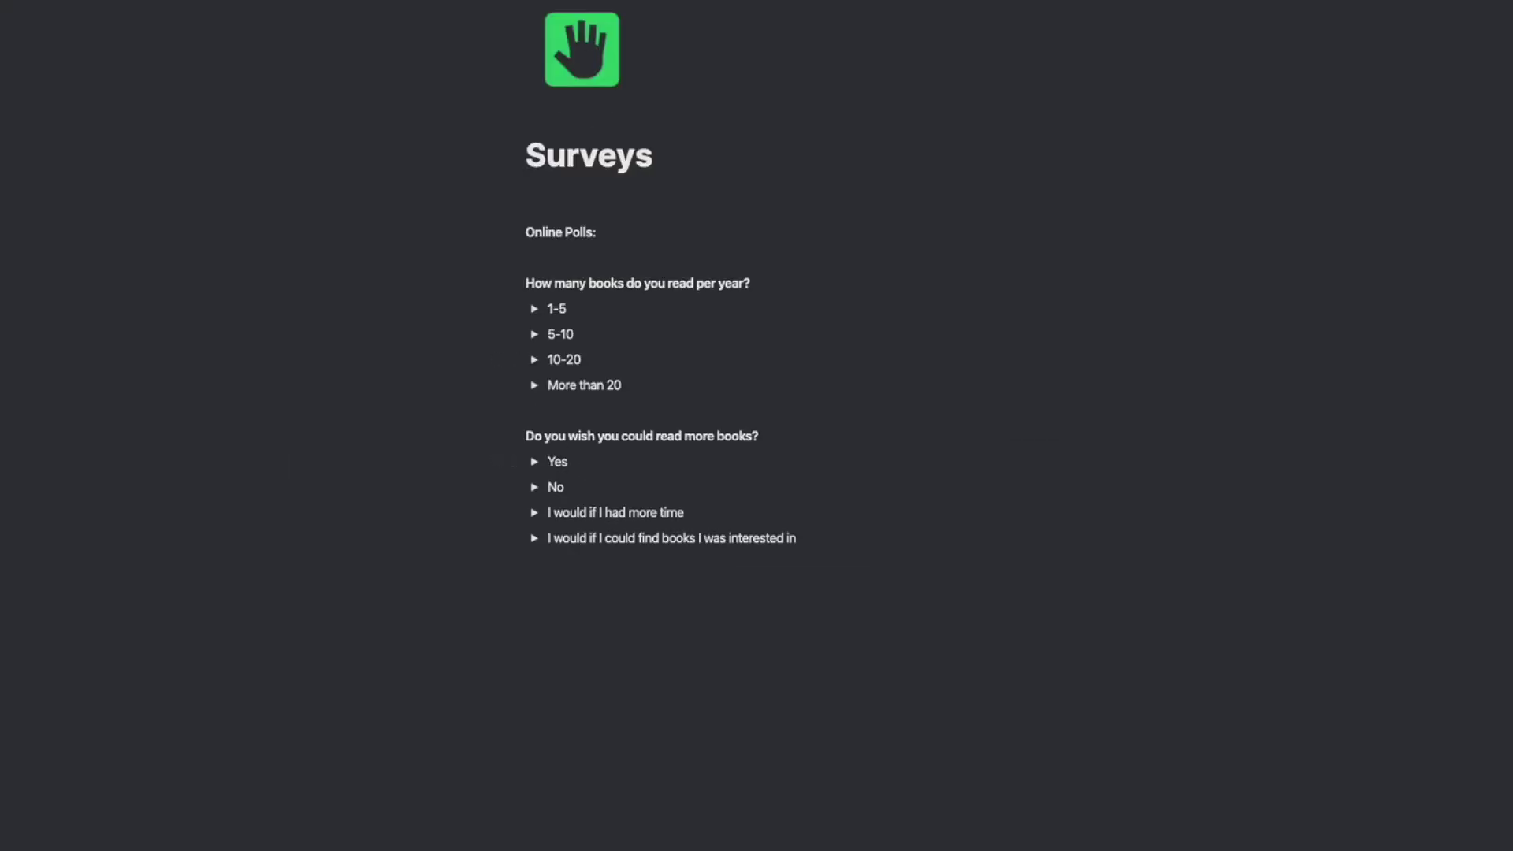
{"action": "key", "text": "super+bracketleft"}
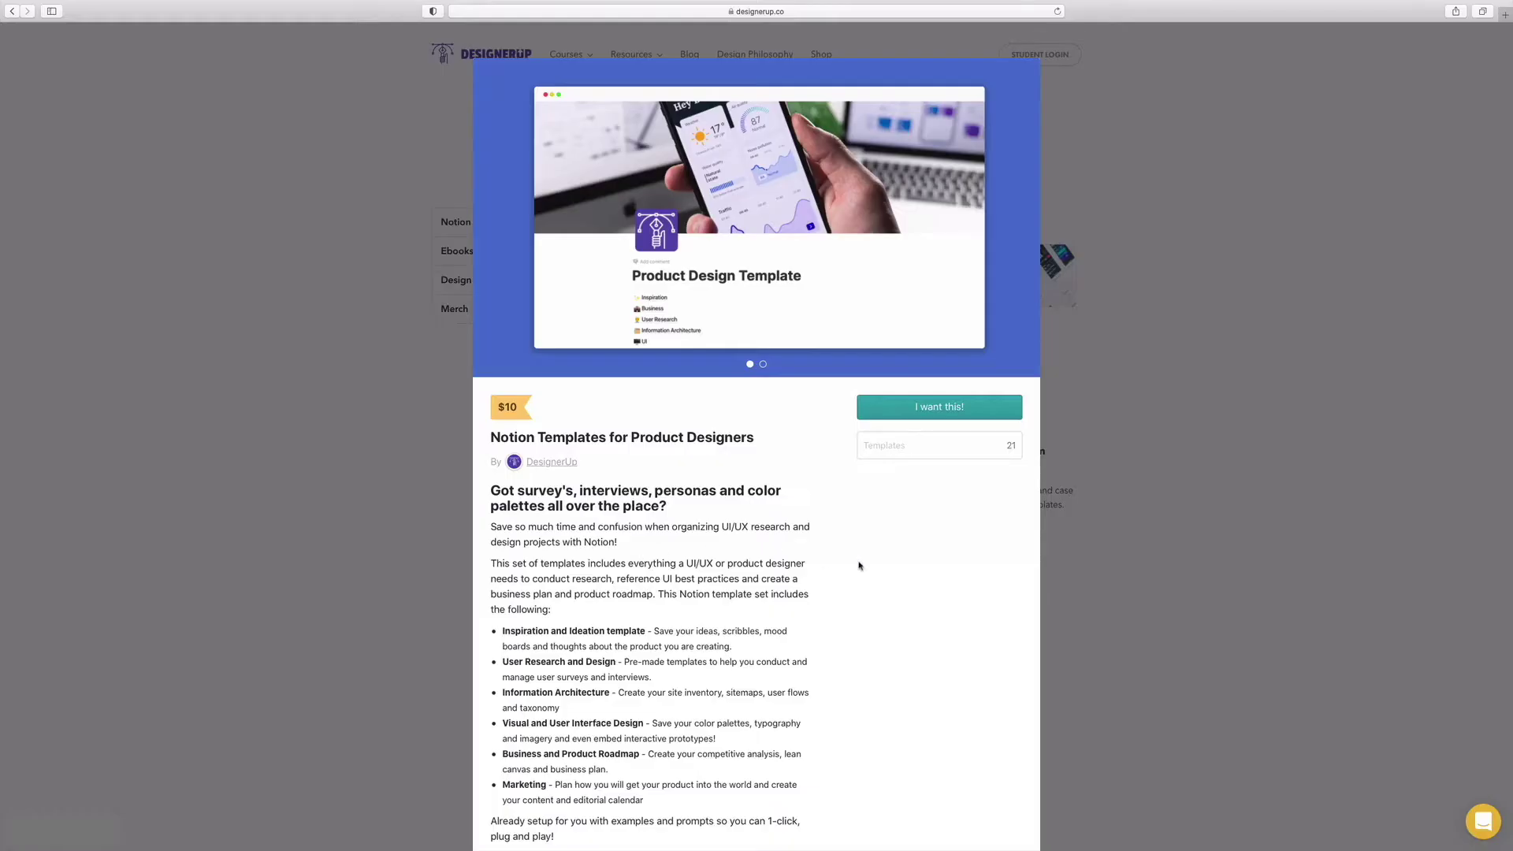
{"action": "left_click", "coordinate": [1021, 202]}
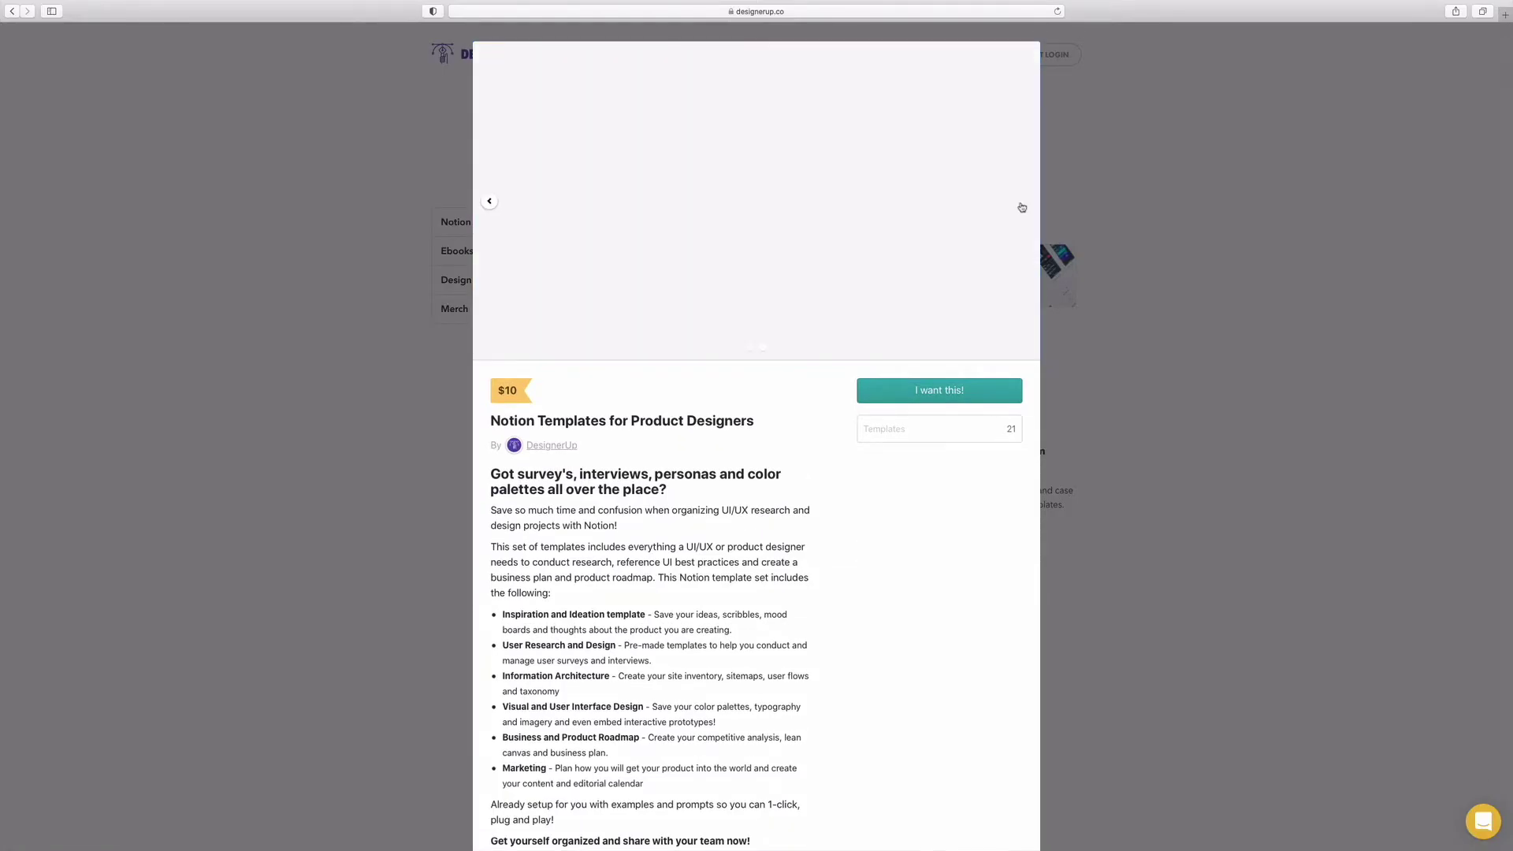
{"action": "scroll", "coordinate": [981, 475], "scroll_direction": "down", "scroll_amount": 2}
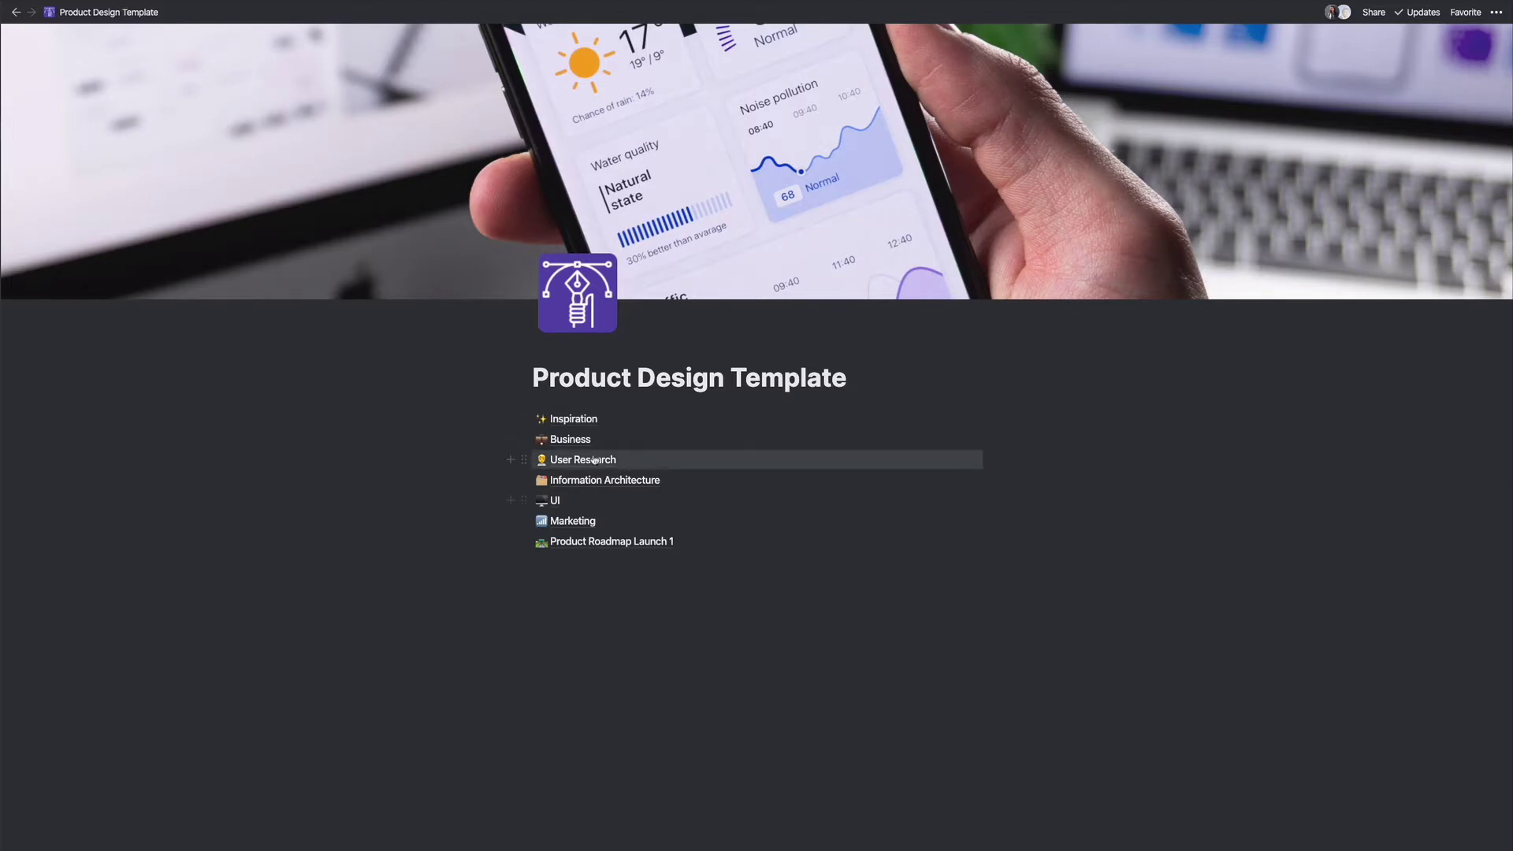
{"action": "left_click", "coordinate": [569, 420]}
{"action": "scroll", "coordinate": [580, 422], "scroll_direction": "down", "scroll_amount": 2}
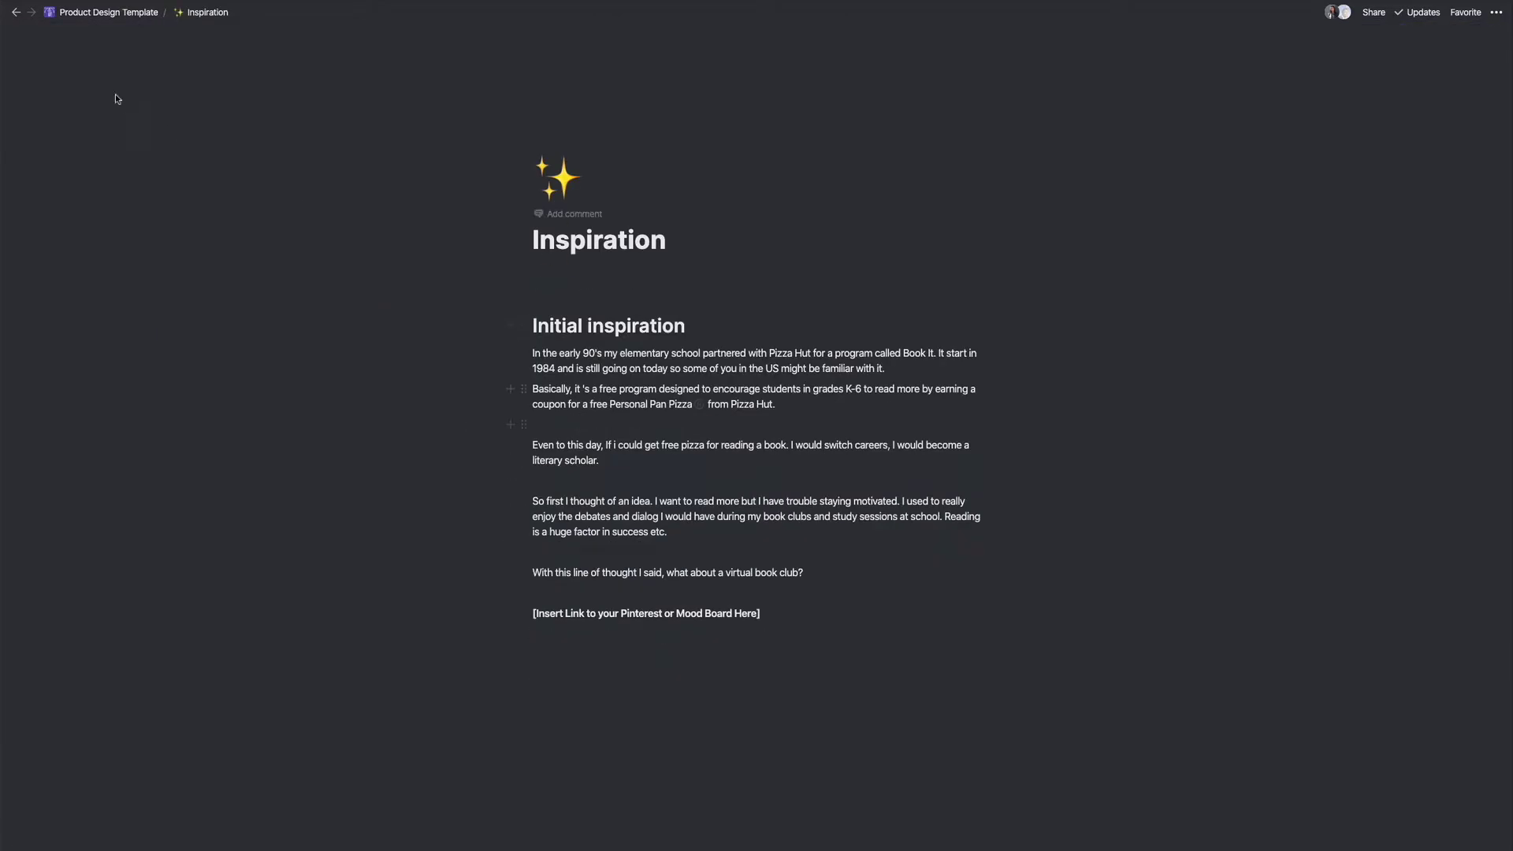
{"action": "left_click", "coordinate": [108, 11]}
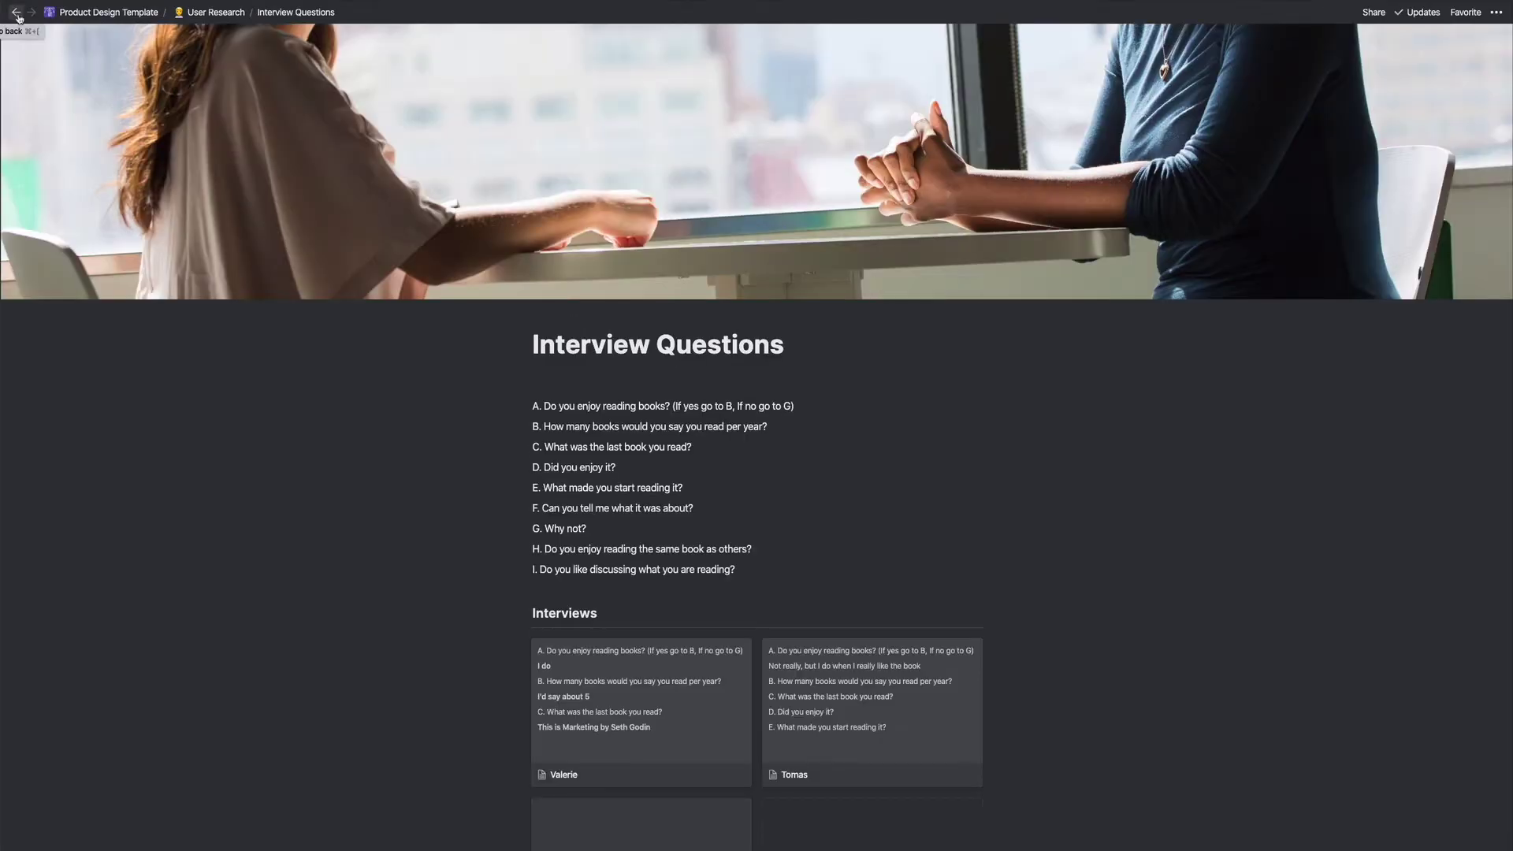
{"action": "left_click", "coordinate": [17, 13]}
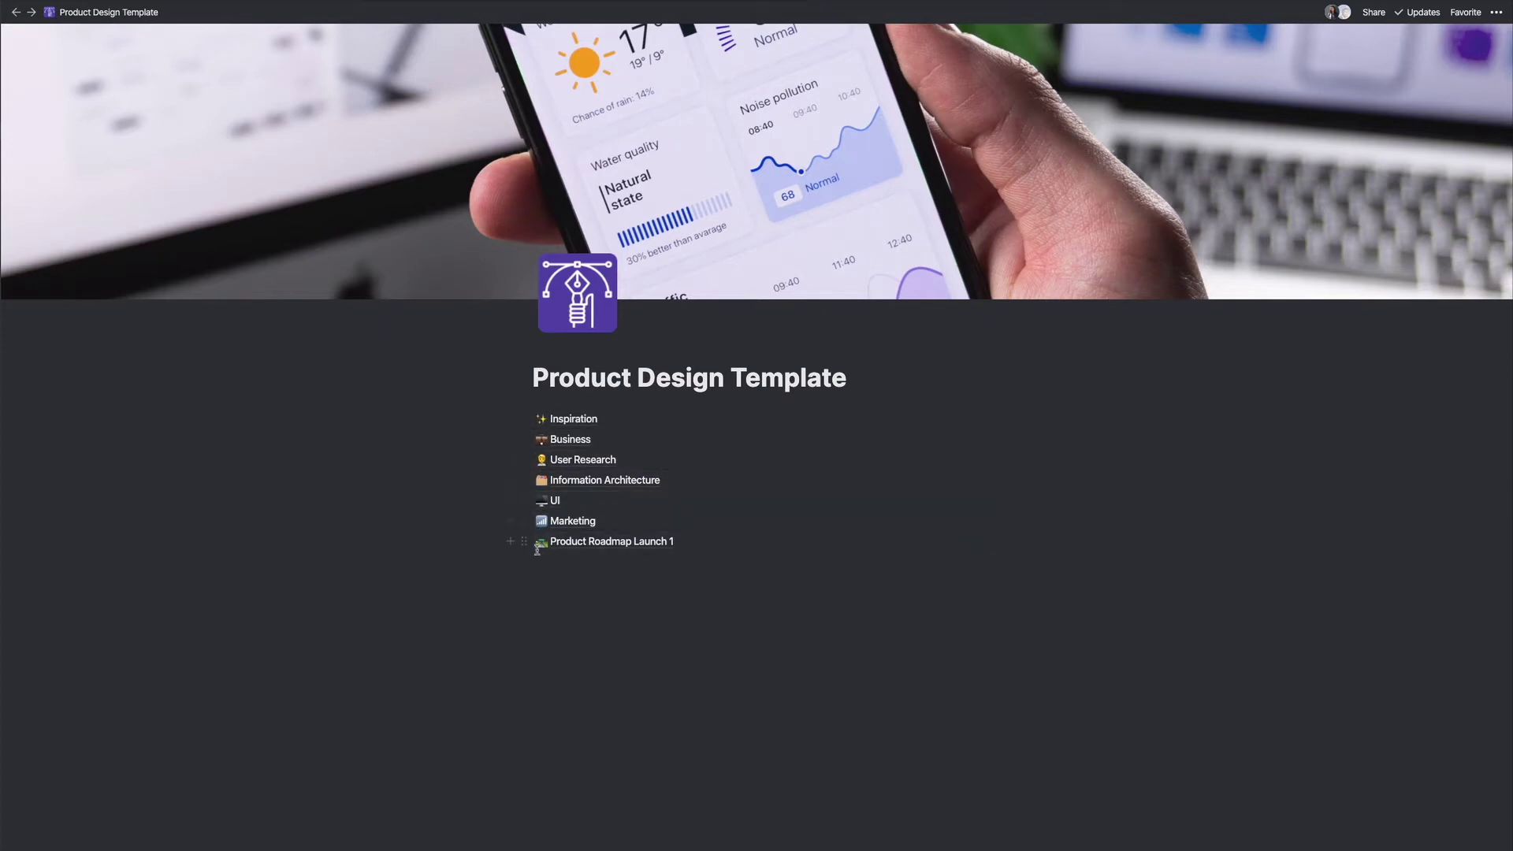
Open Inspiration and review its icon's Upload and Link options, keeping the sparkles icon.
{"action": "left_click", "coordinate": [565, 424]}
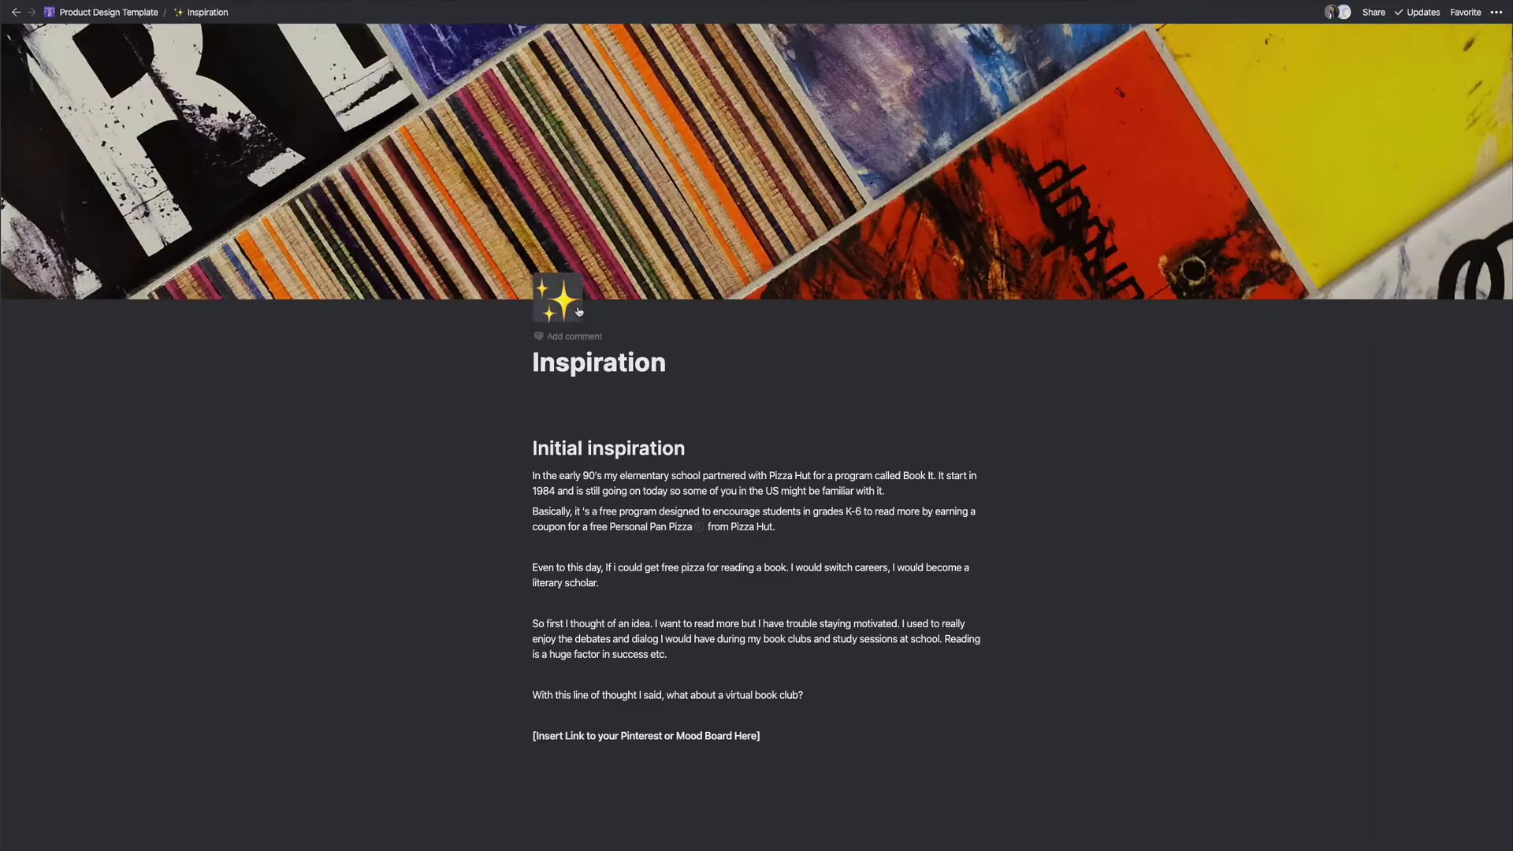
{"action": "left_click", "coordinate": [579, 311]}
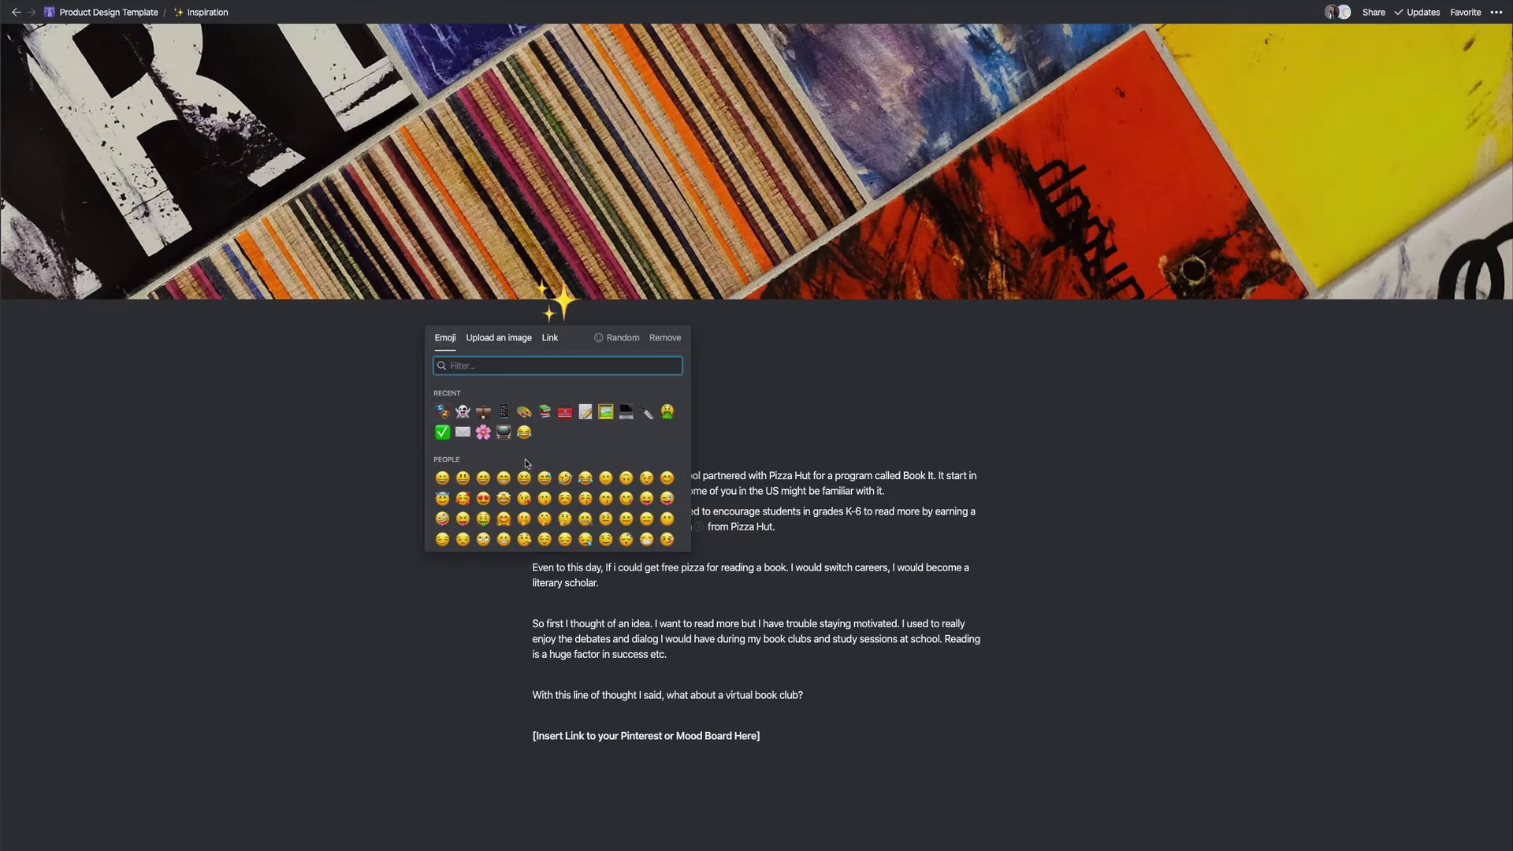
{"action": "scroll", "coordinate": [525, 458], "scroll_direction": "down", "scroll_amount": 10}
{"action": "scroll", "coordinate": [518, 394], "scroll_direction": "up", "scroll_amount": 8}
{"action": "left_click", "coordinate": [502, 339]}
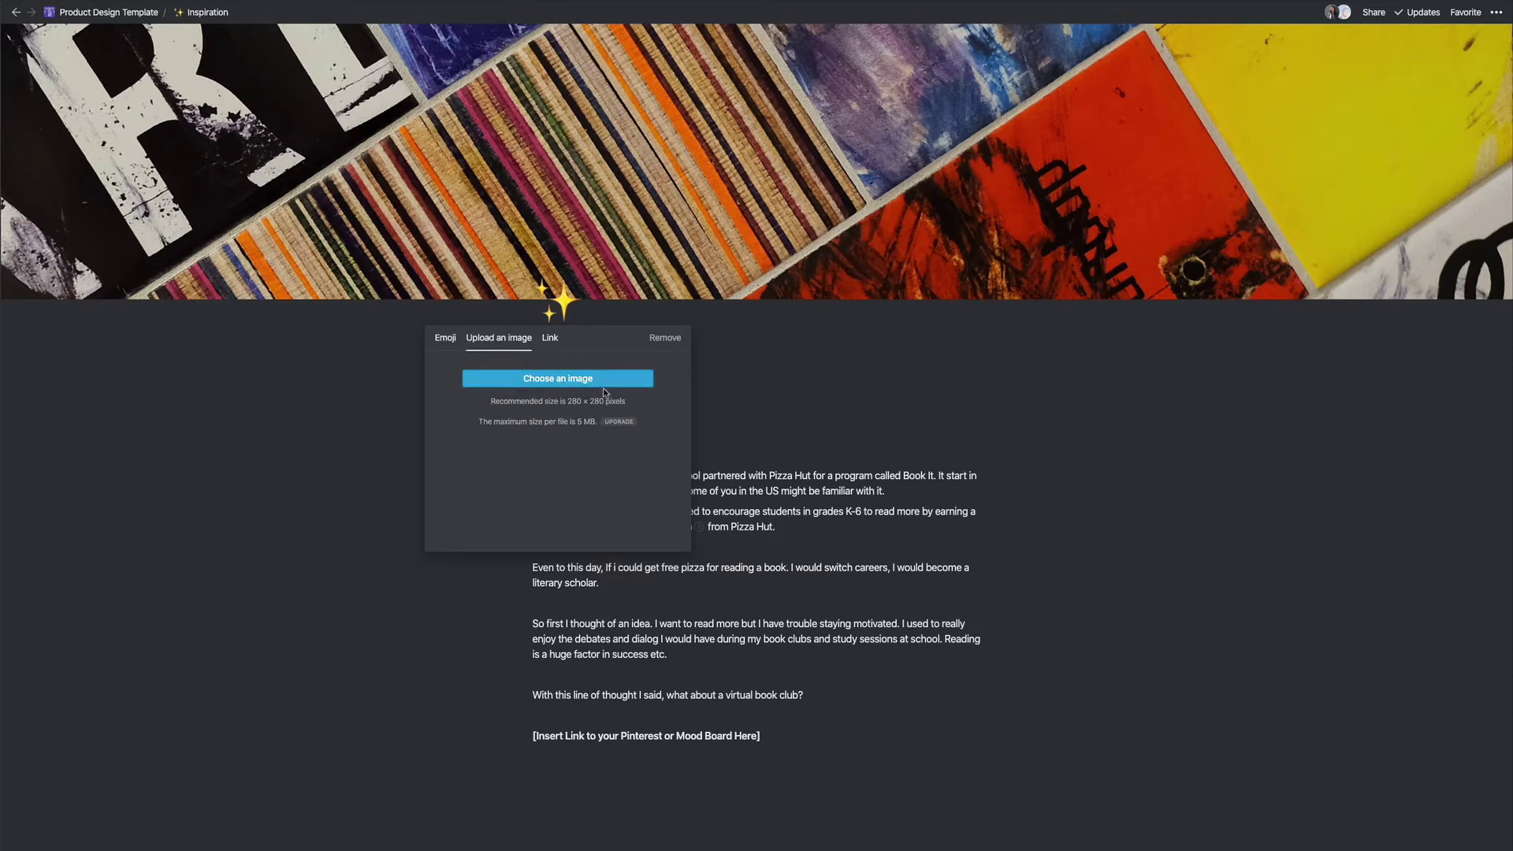
{"action": "left_click", "coordinate": [552, 341]}
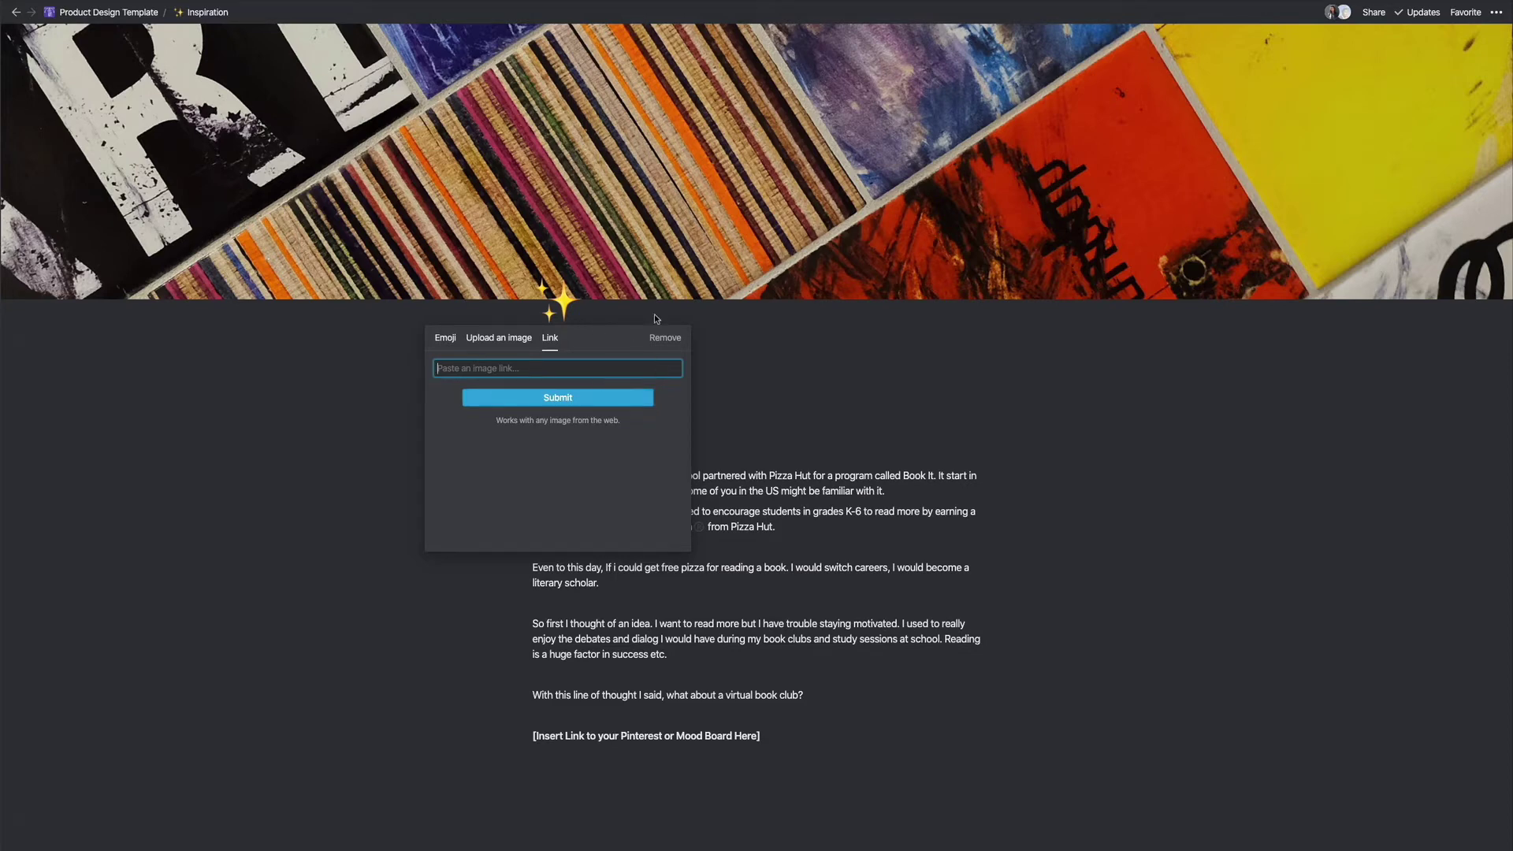
{"action": "left_click", "coordinate": [857, 323]}
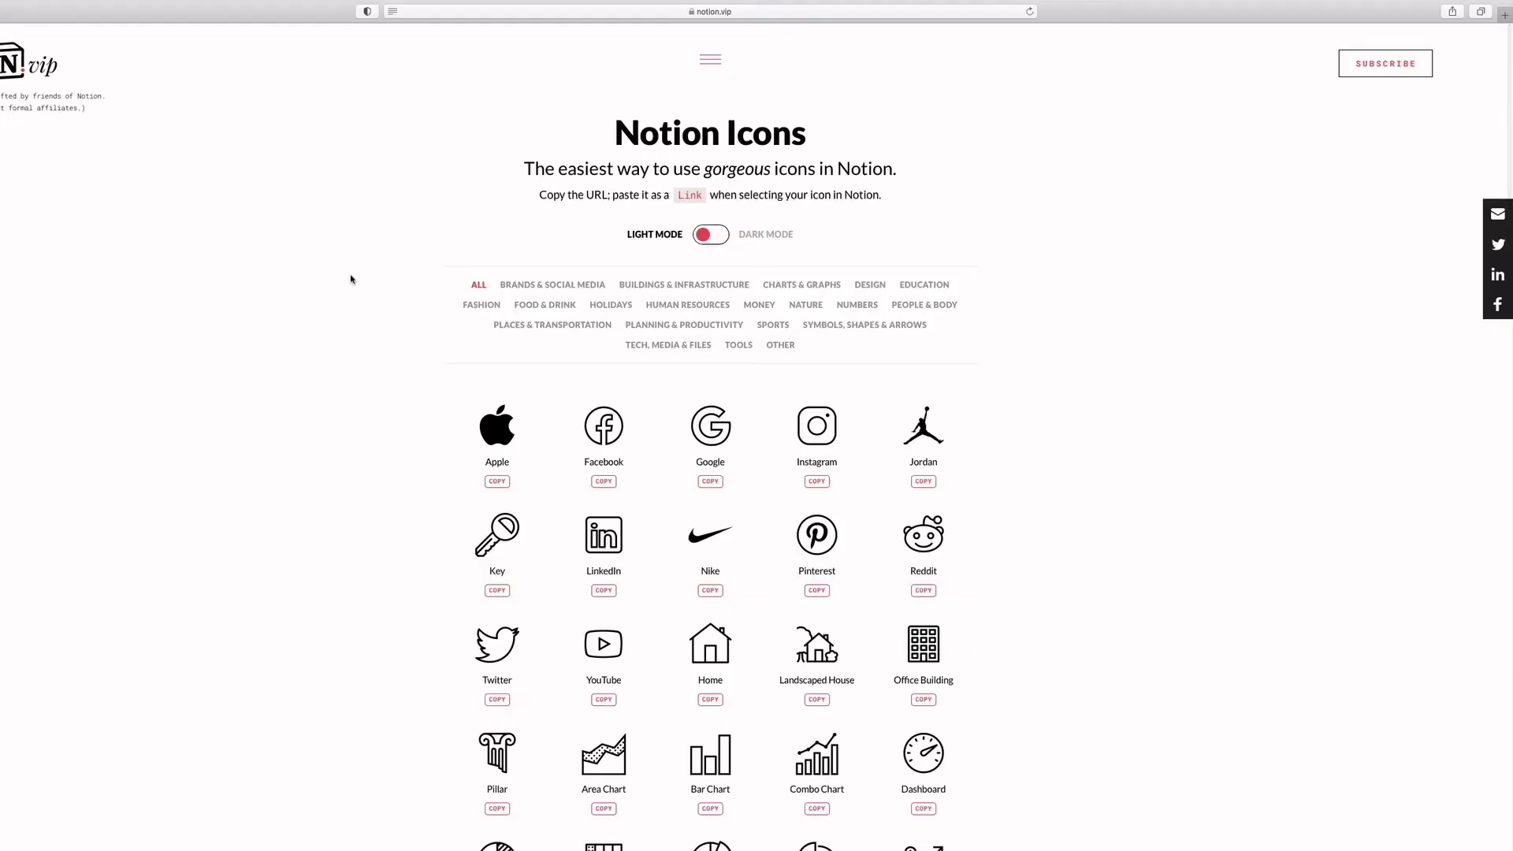
Switch the notion.vip gallery to dark mode and copy the Invoice icon's link.
{"action": "scroll", "coordinate": [352, 279], "scroll_direction": "down", "scroll_amount": 20}
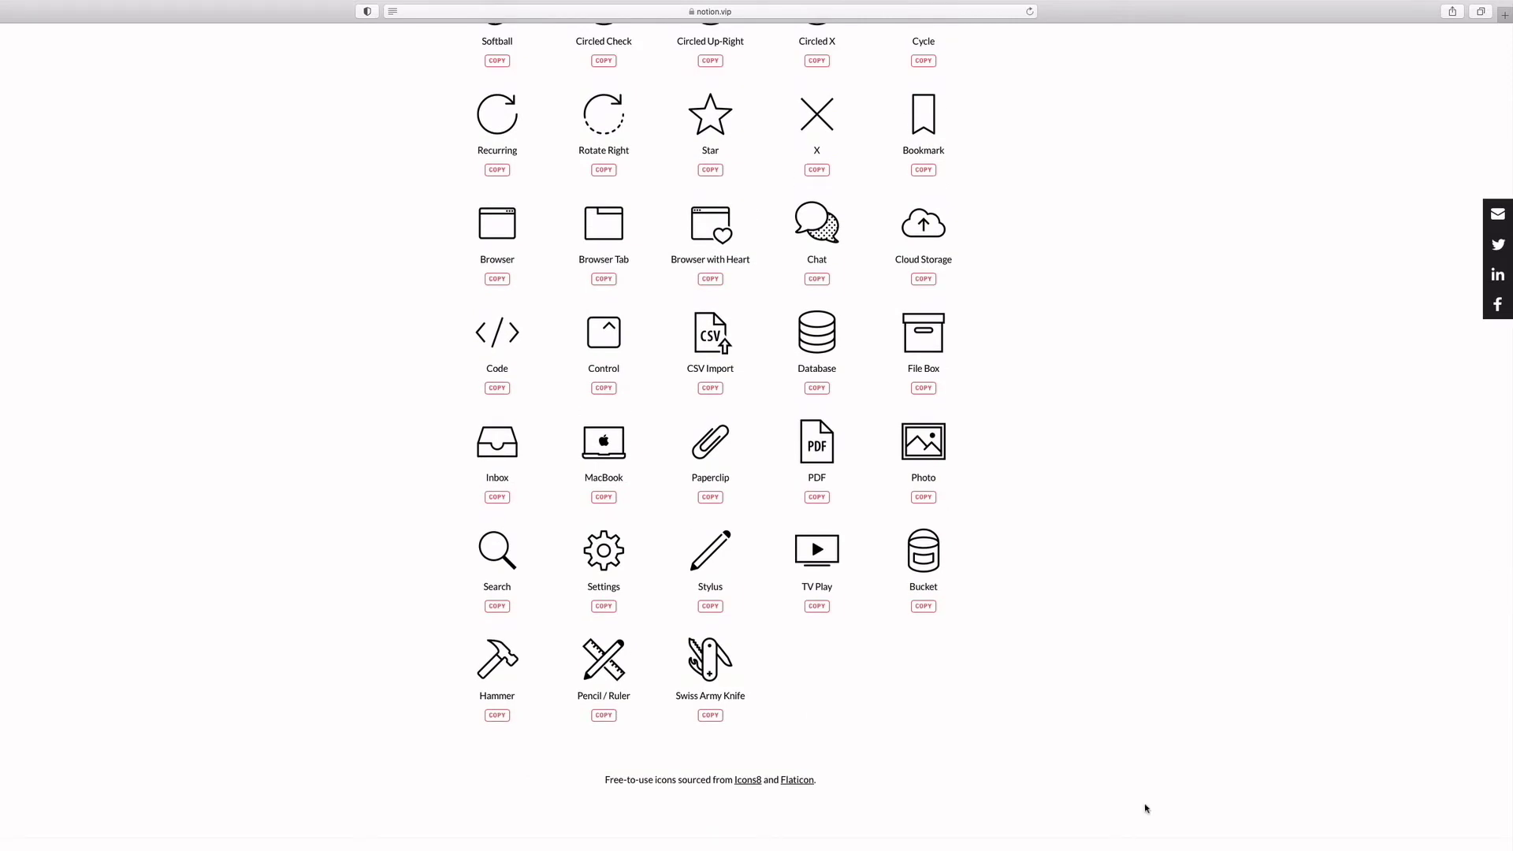
{"action": "scroll", "coordinate": [1146, 808], "scroll_direction": "up", "scroll_amount": 20}
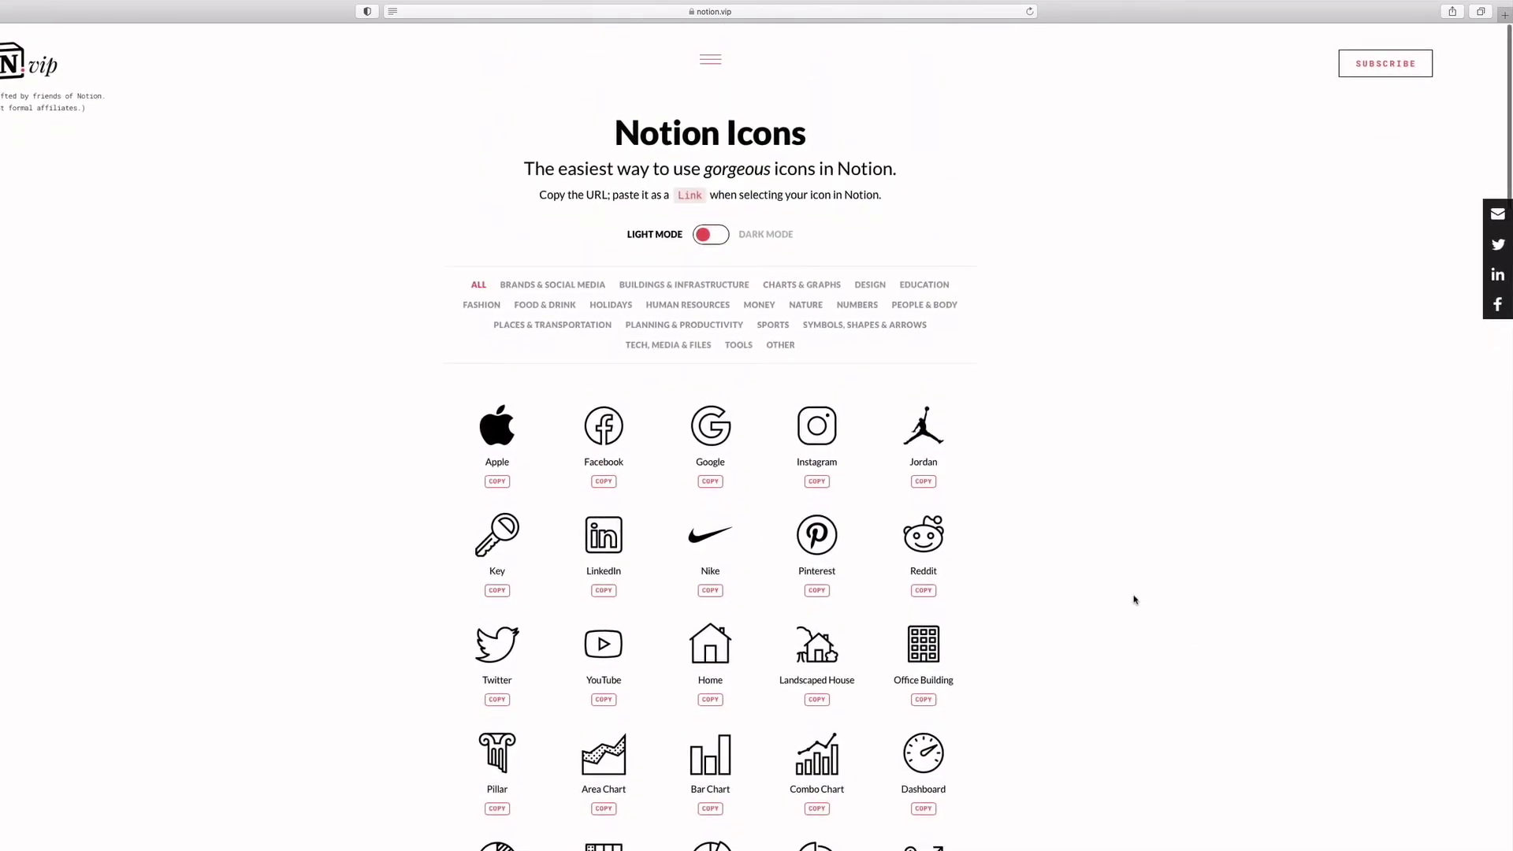
{"action": "scroll", "coordinate": [1135, 600], "scroll_direction": "down", "scroll_amount": 1}
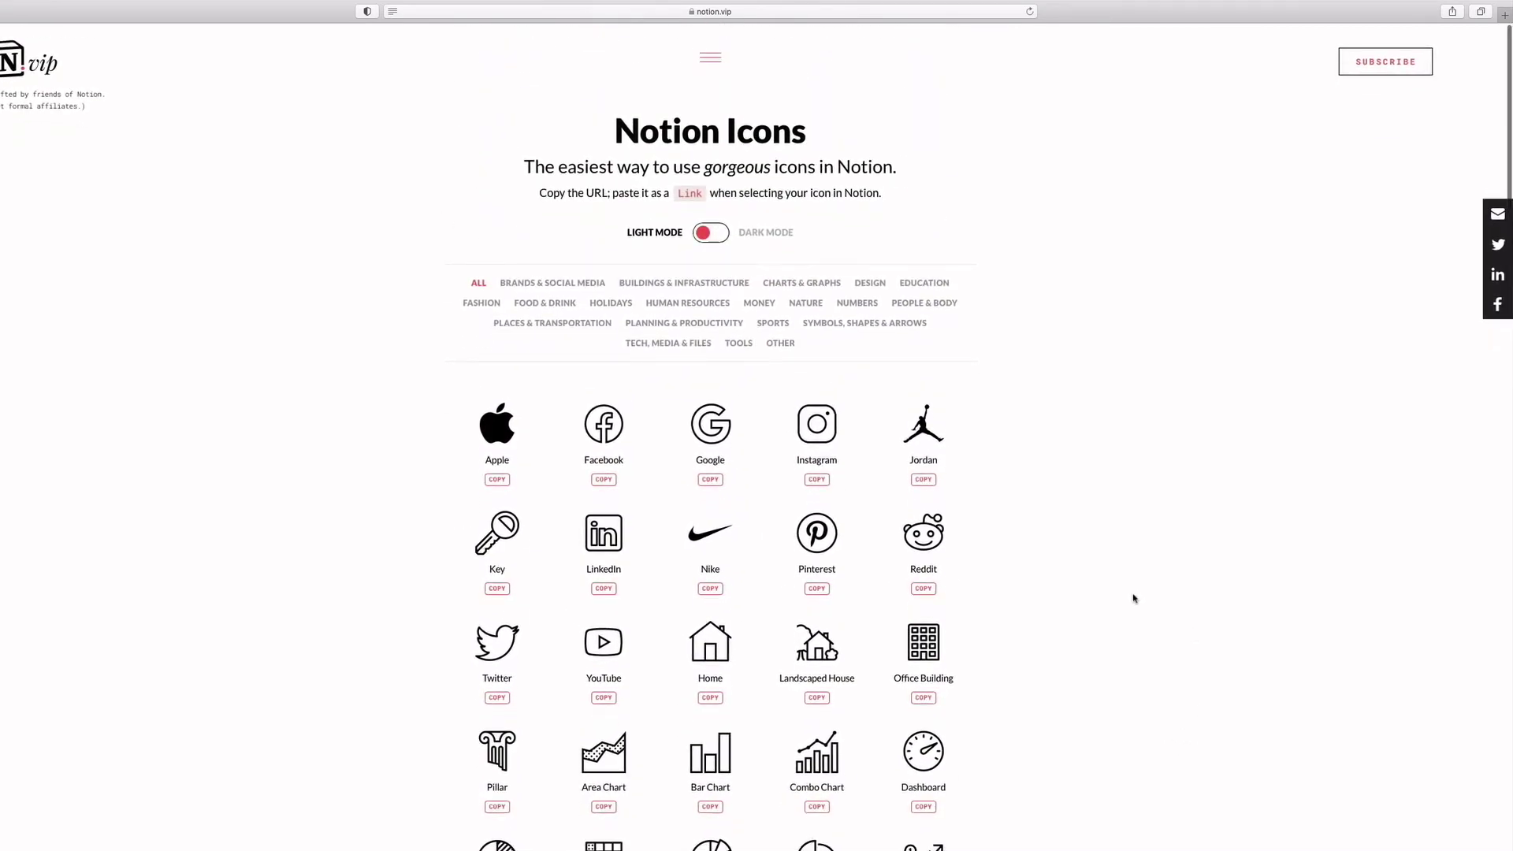
{"action": "left_click", "coordinate": [722, 235]}
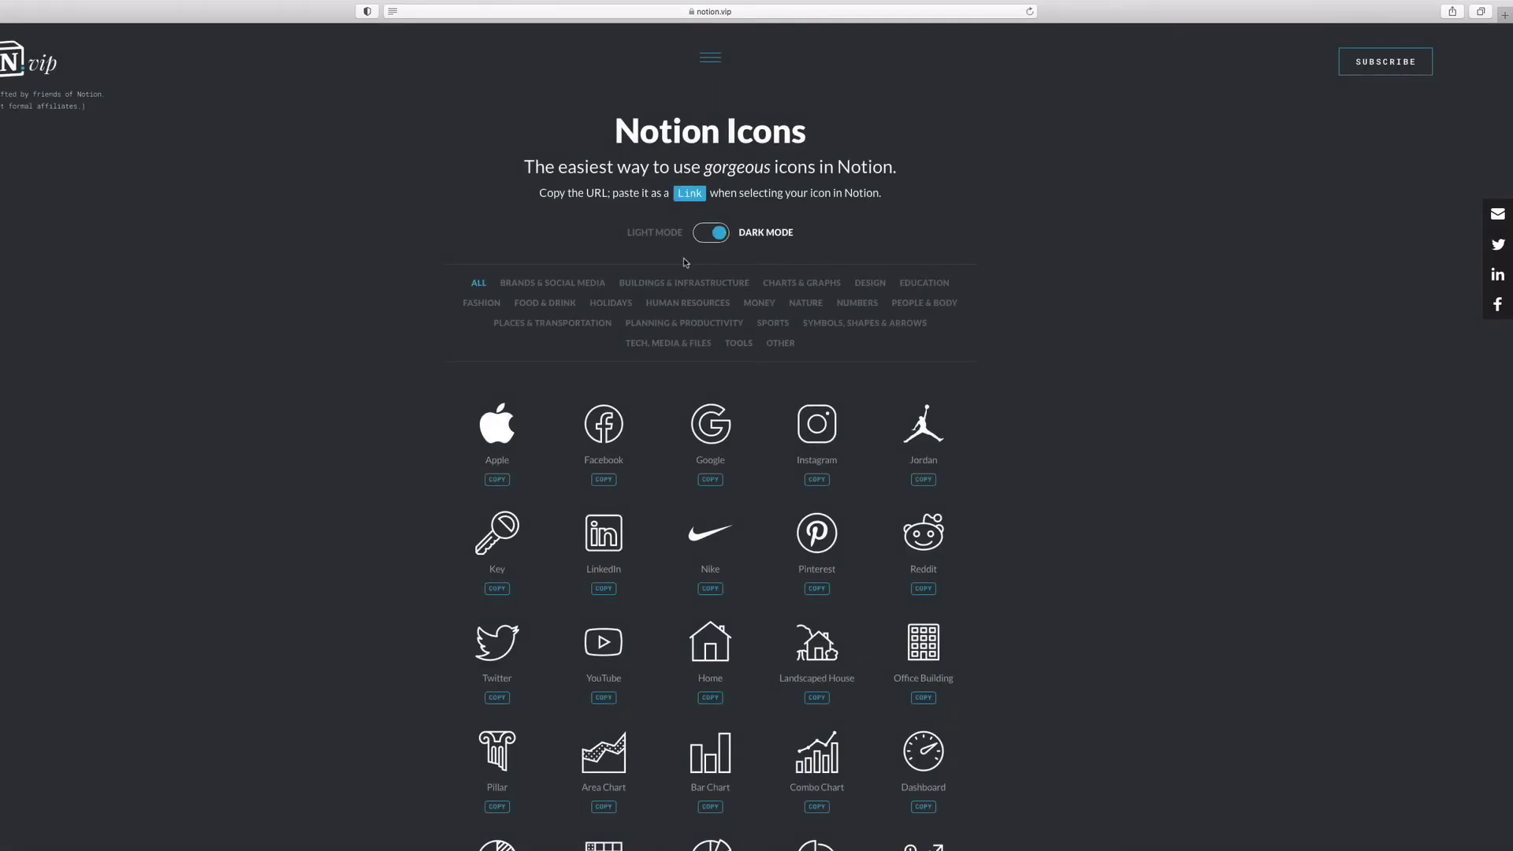
{"action": "scroll", "coordinate": [1099, 288], "scroll_direction": "down", "scroll_amount": 10}
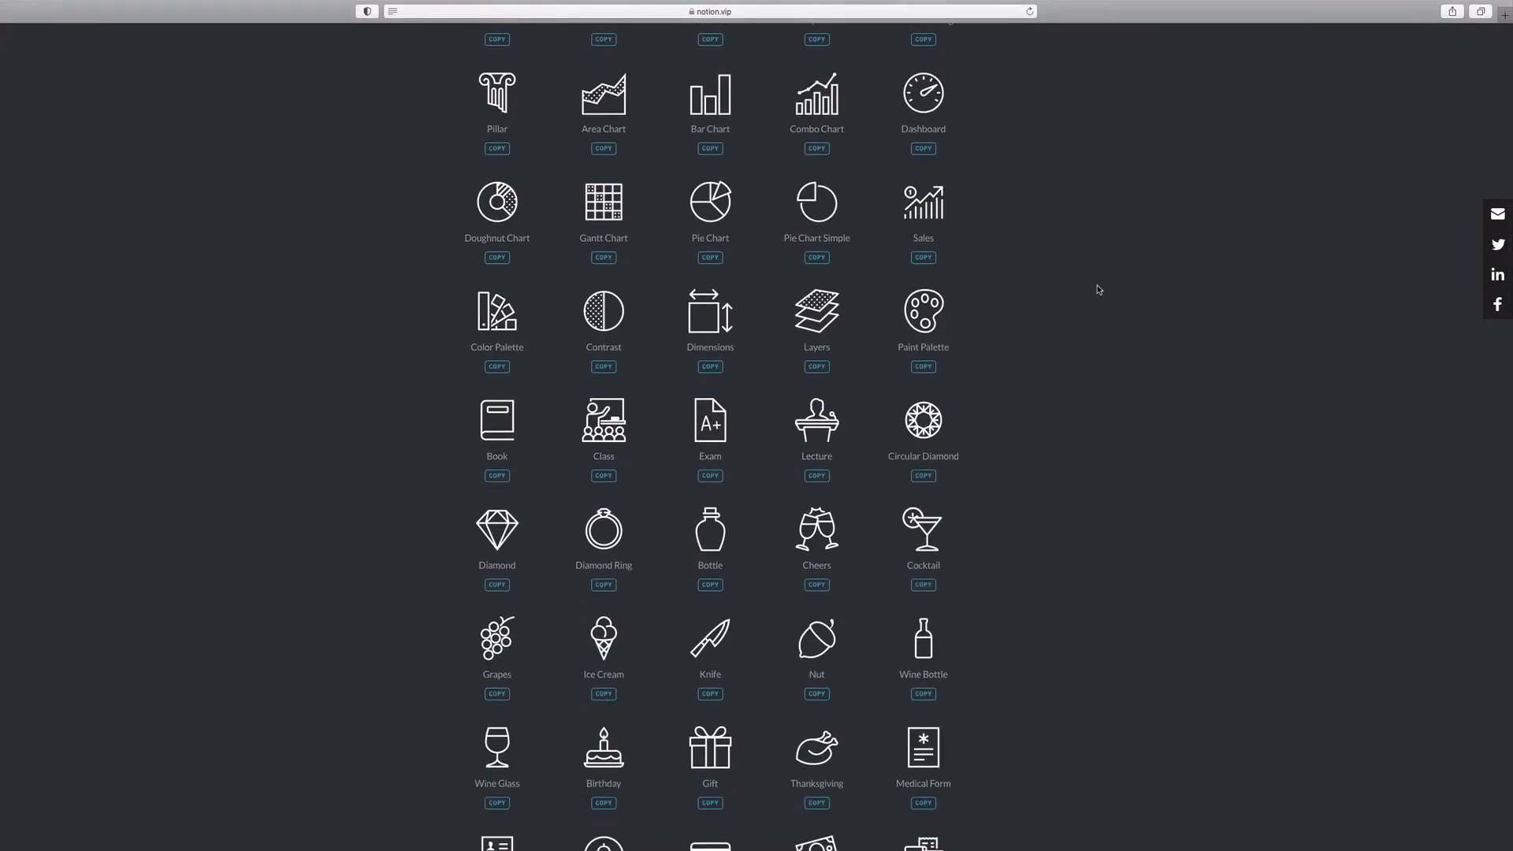
{"action": "scroll", "coordinate": [1099, 289], "scroll_direction": "down", "scroll_amount": 3}
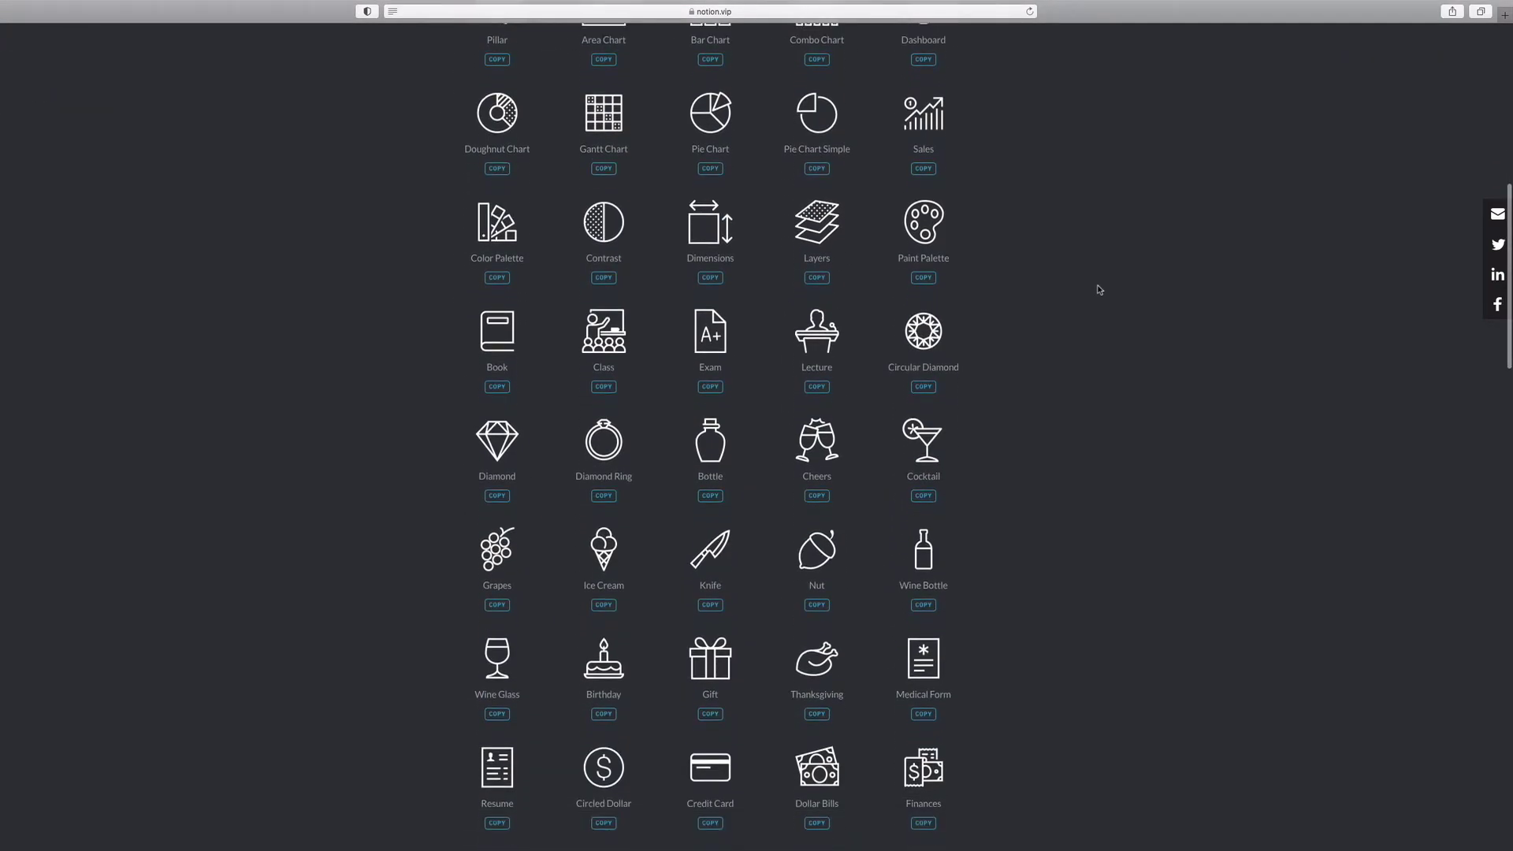
{"action": "scroll", "coordinate": [1099, 289], "scroll_direction": "down", "scroll_amount": 5}
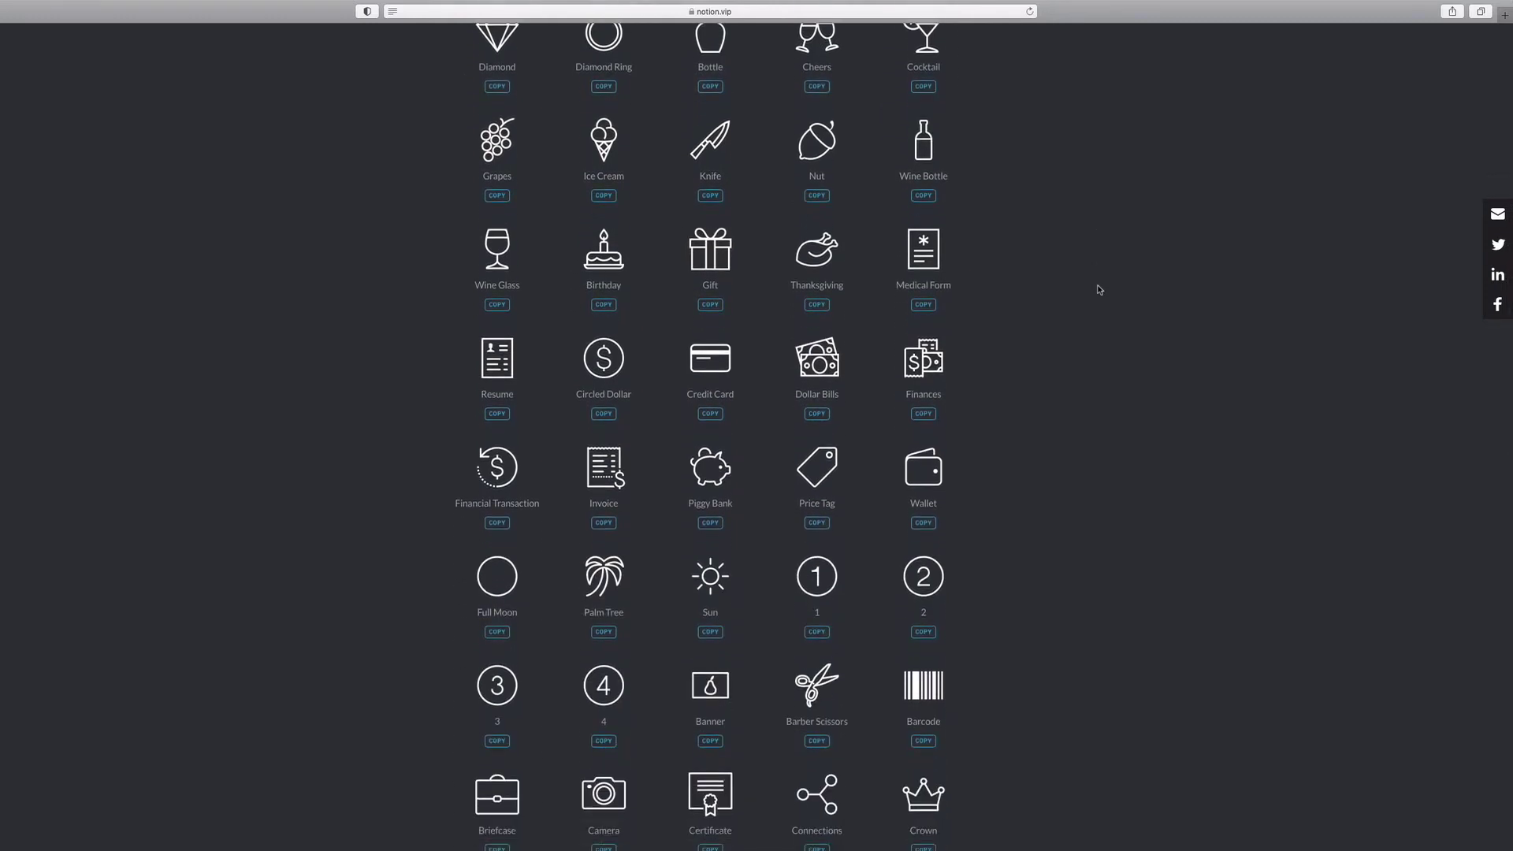
{"action": "scroll", "coordinate": [1100, 289], "scroll_direction": "down", "scroll_amount": 1}
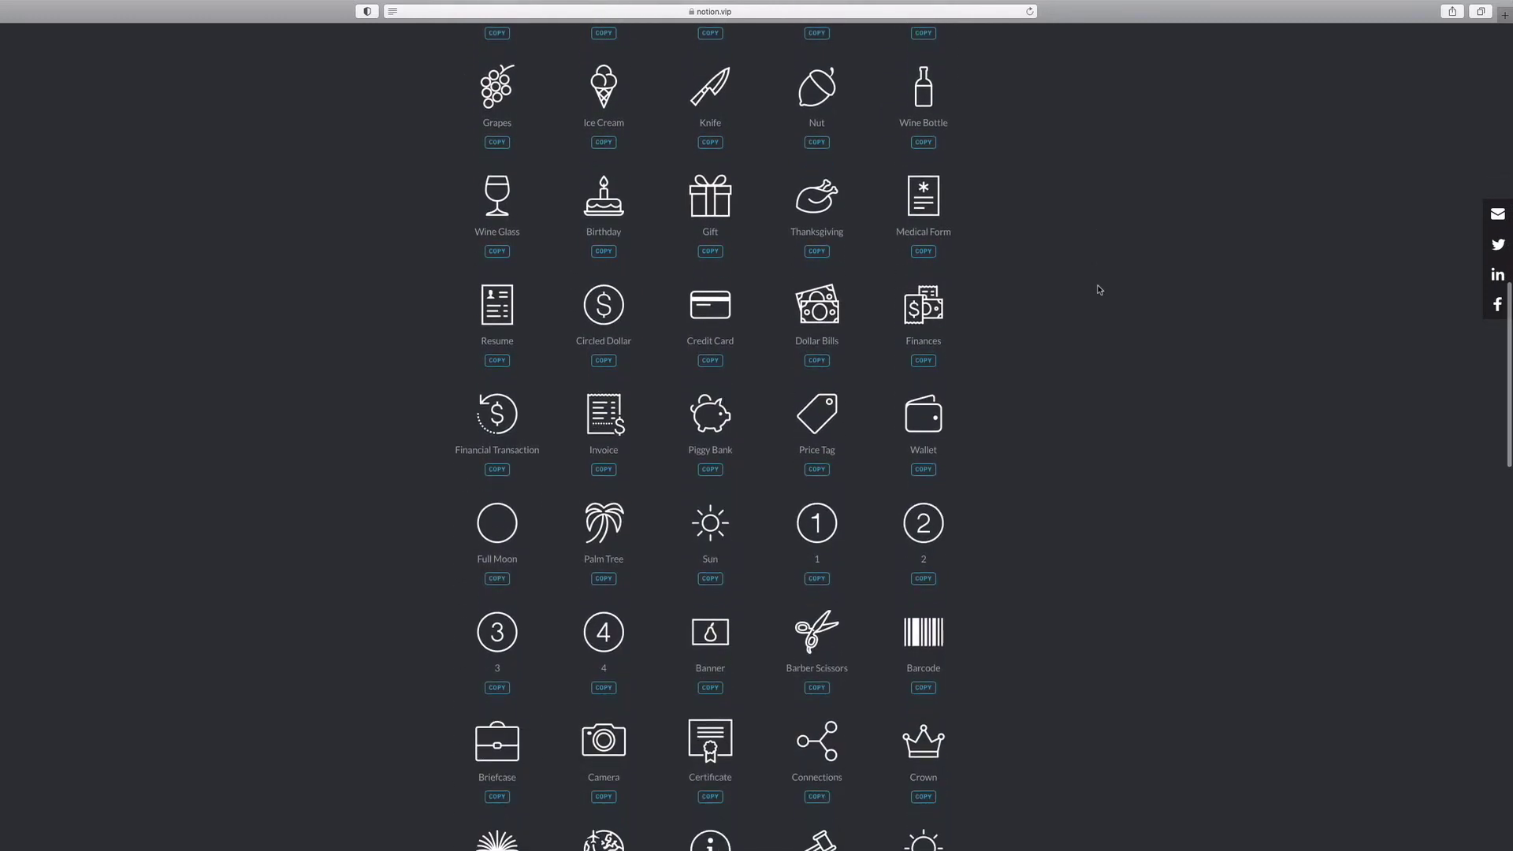
{"action": "left_click", "coordinate": [611, 468]}
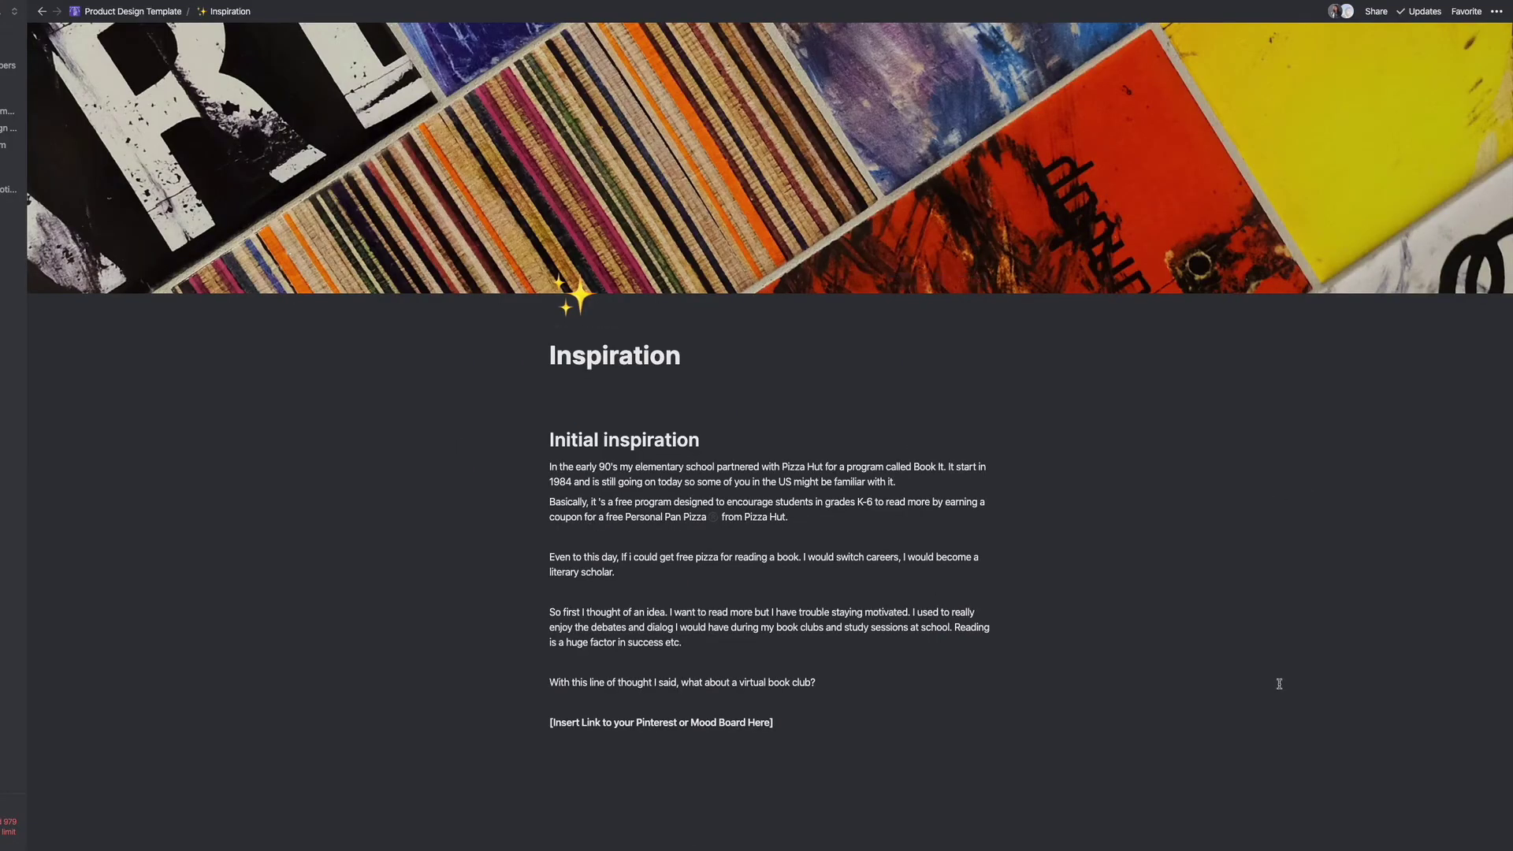
On the Business page, set Business Plan's icon to the pasted receipt-dollar image link.
{"action": "key", "text": "super+bracketleft"}
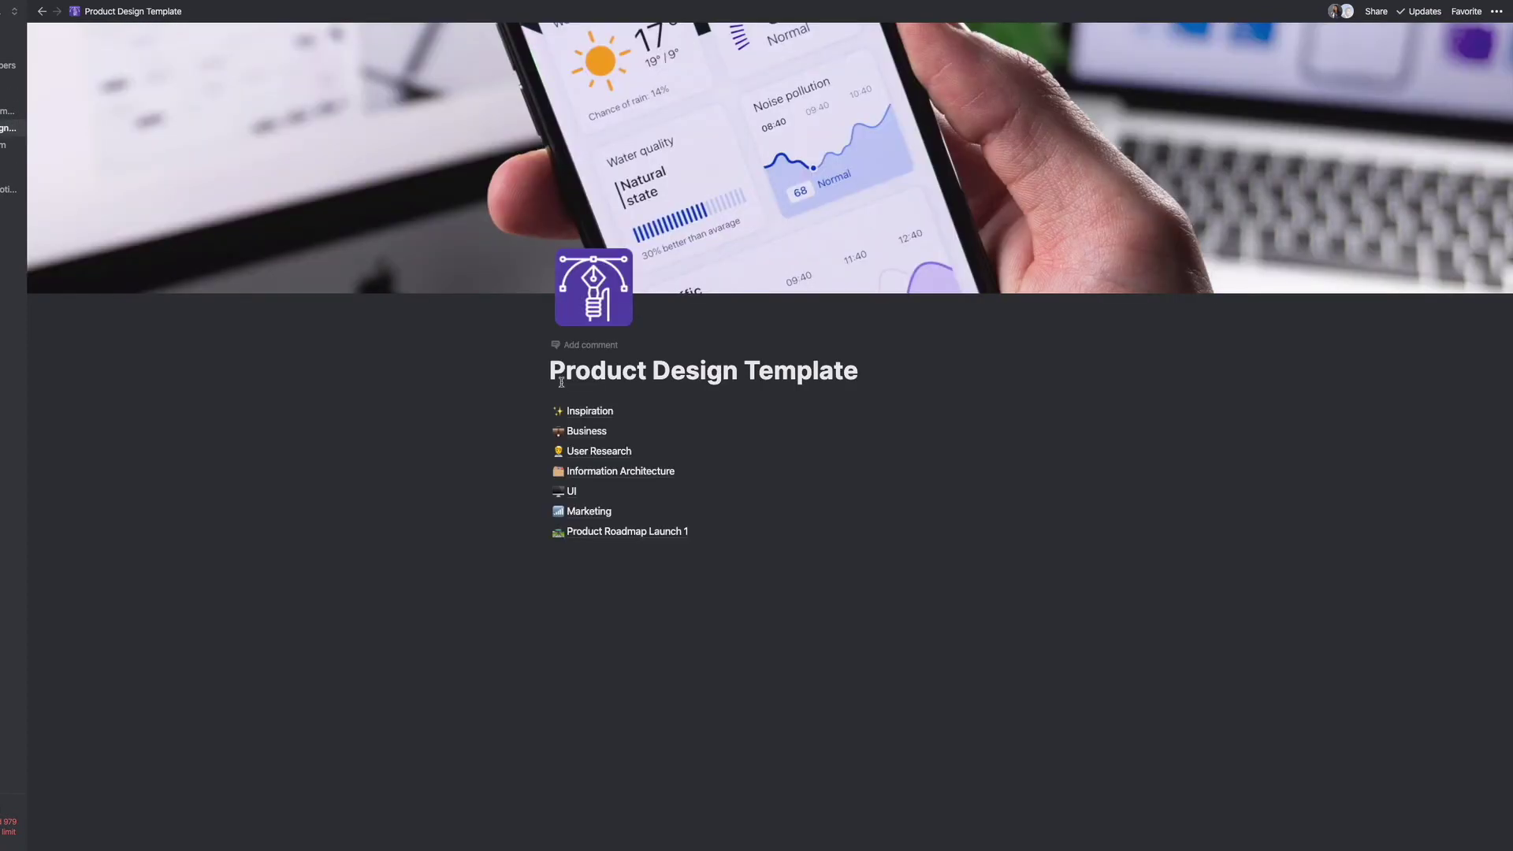
{"action": "left_click", "coordinate": [580, 431]}
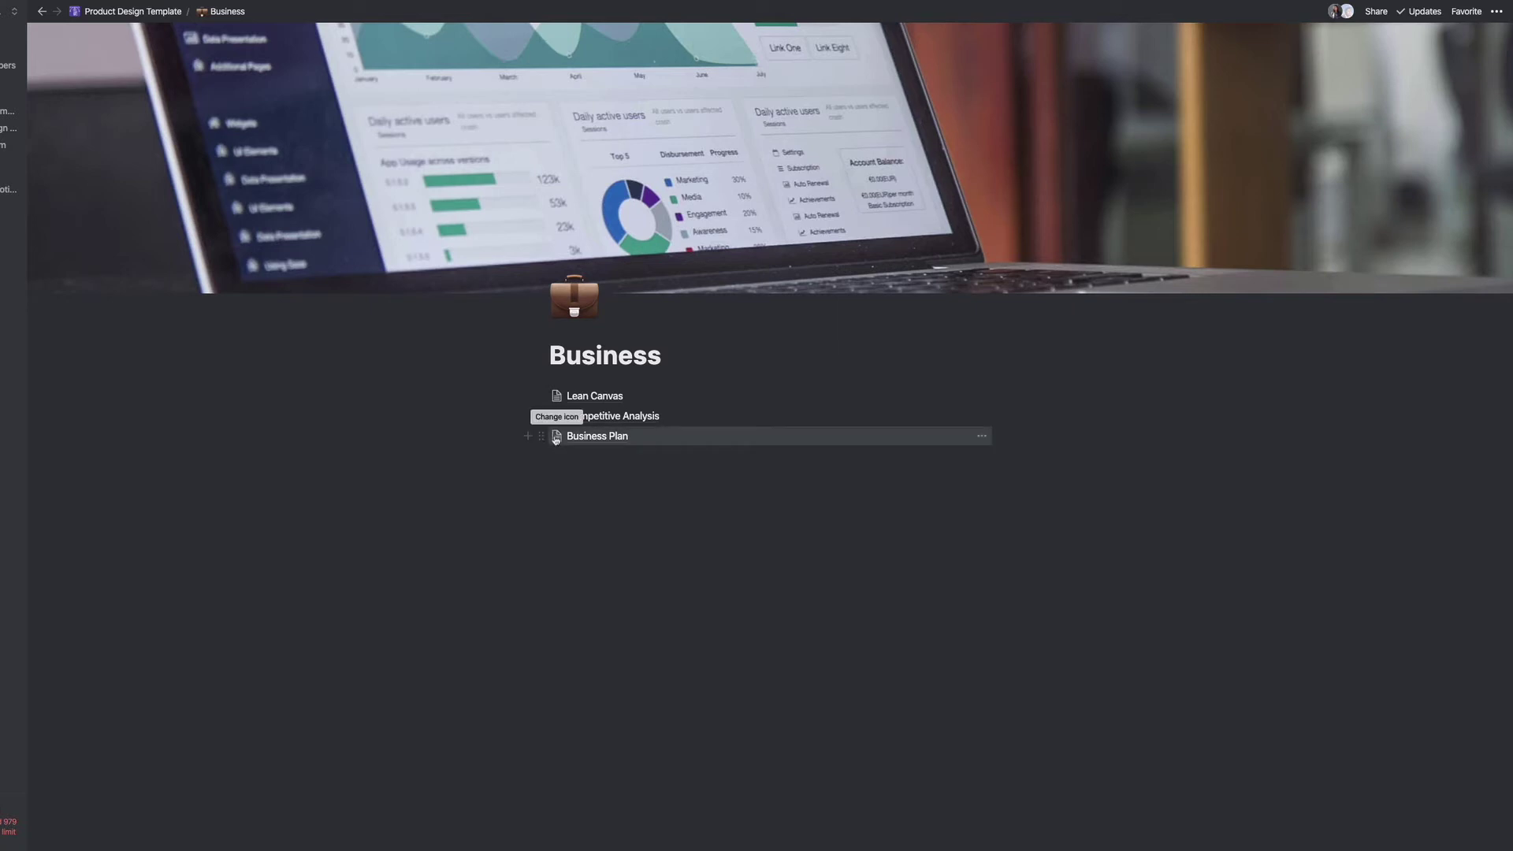
{"action": "left_click", "coordinate": [555, 438]}
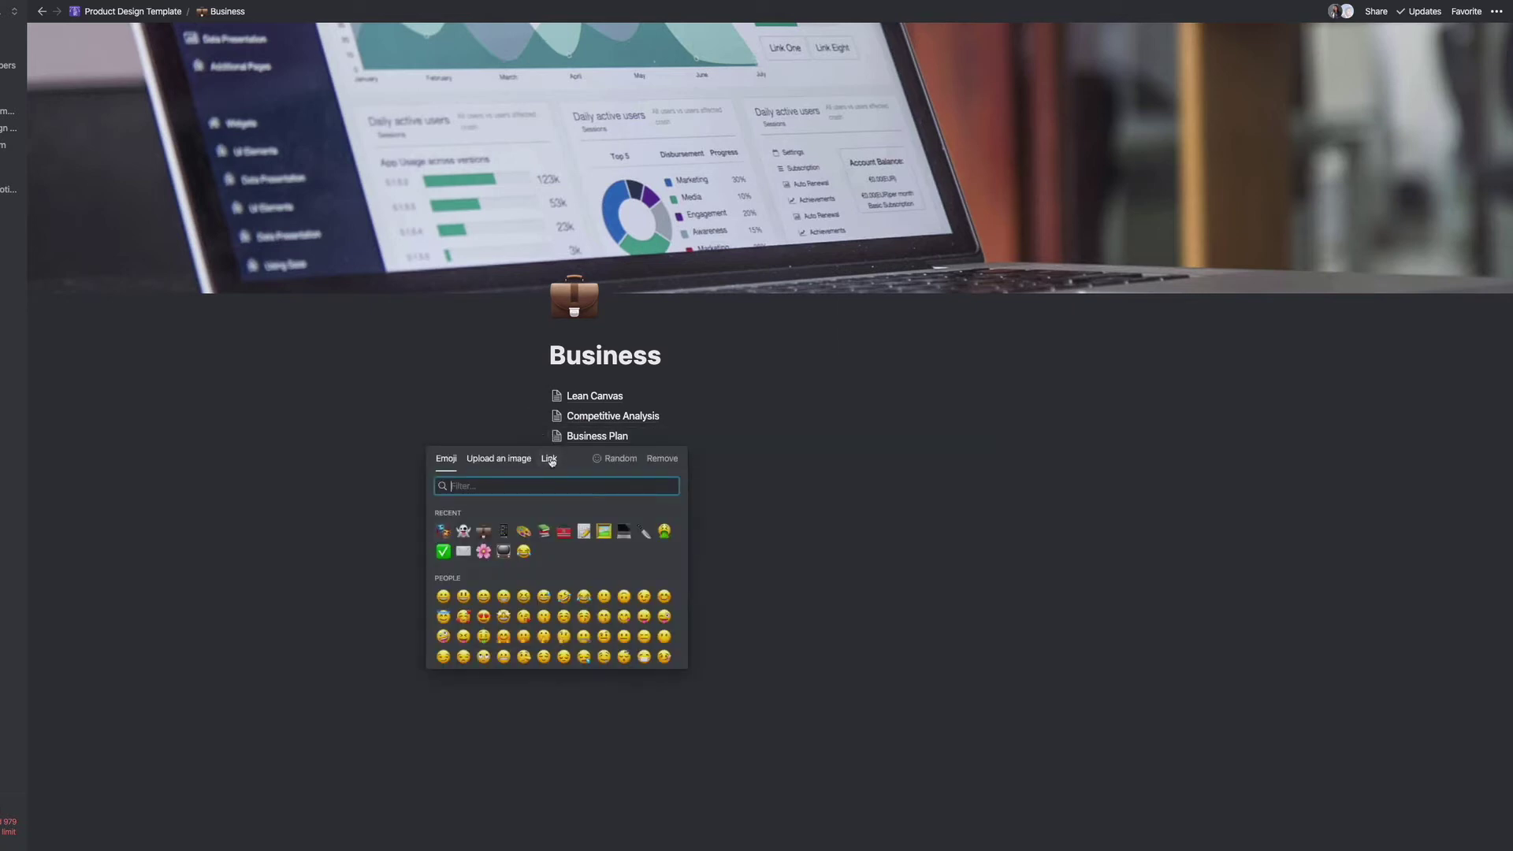
{"action": "left_click", "coordinate": [549, 460]}
{"action": "key", "text": "ctrl+v"}
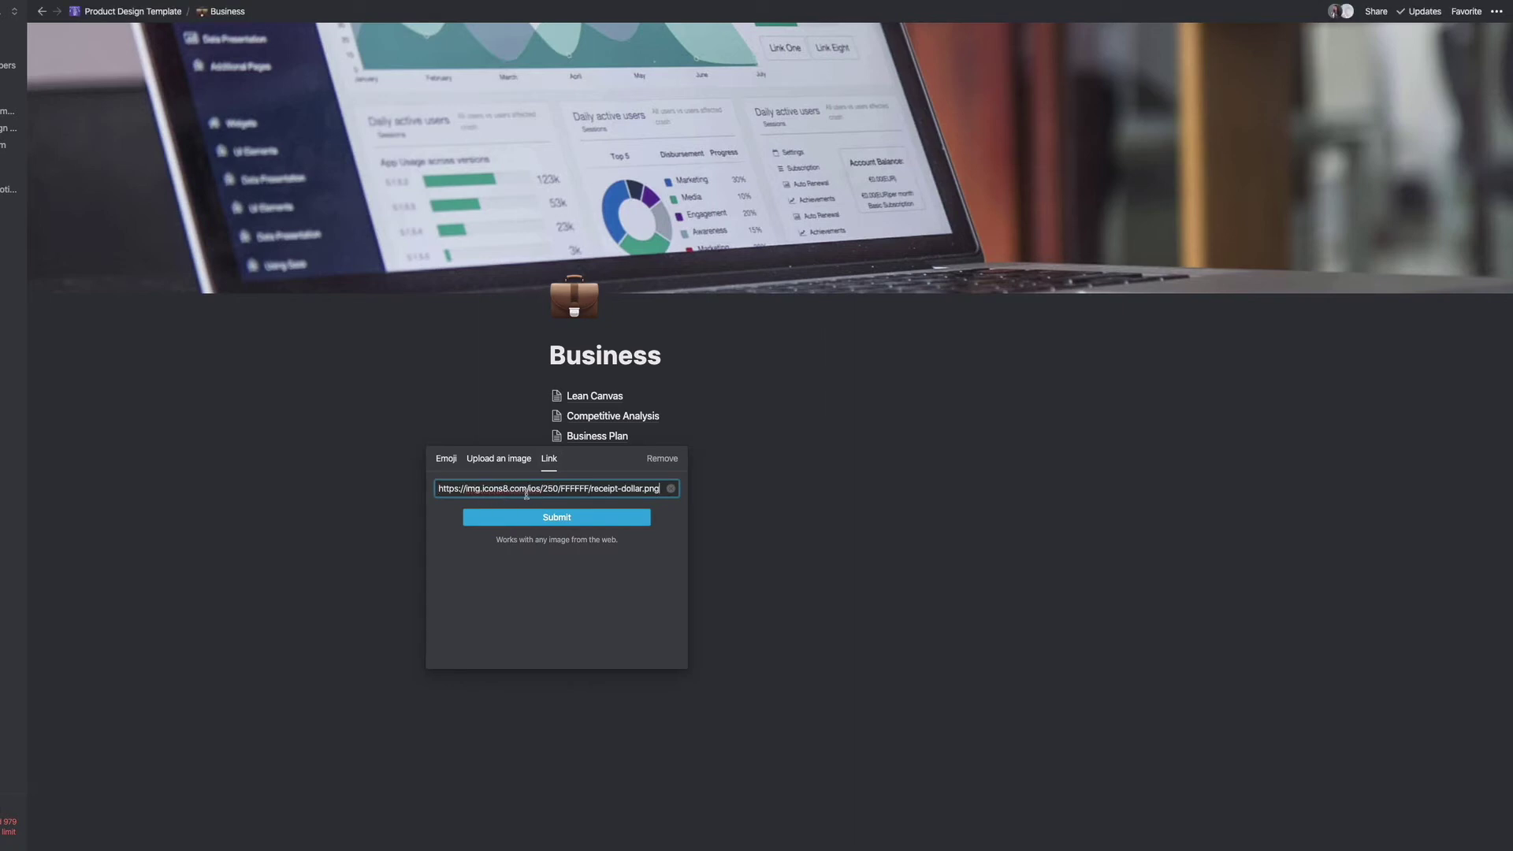
{"action": "left_click", "coordinate": [570, 519]}
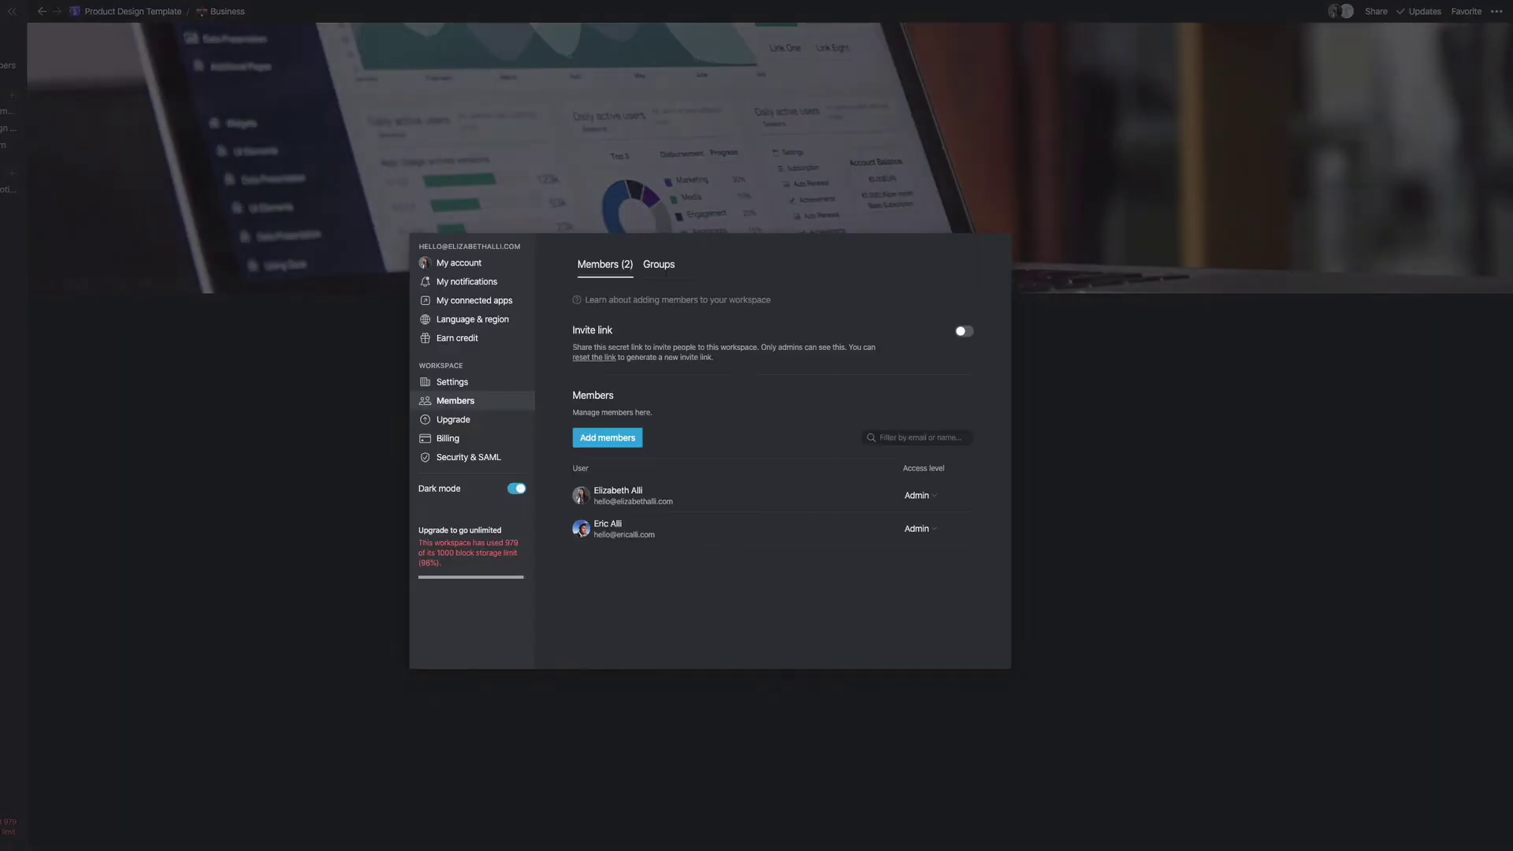
Turn Notion's dark mode off and close the settings window.
{"action": "left_click", "coordinate": [514, 490]}
{"action": "left_click", "coordinate": [513, 490]}
{"action": "left_click", "coordinate": [513, 490]}
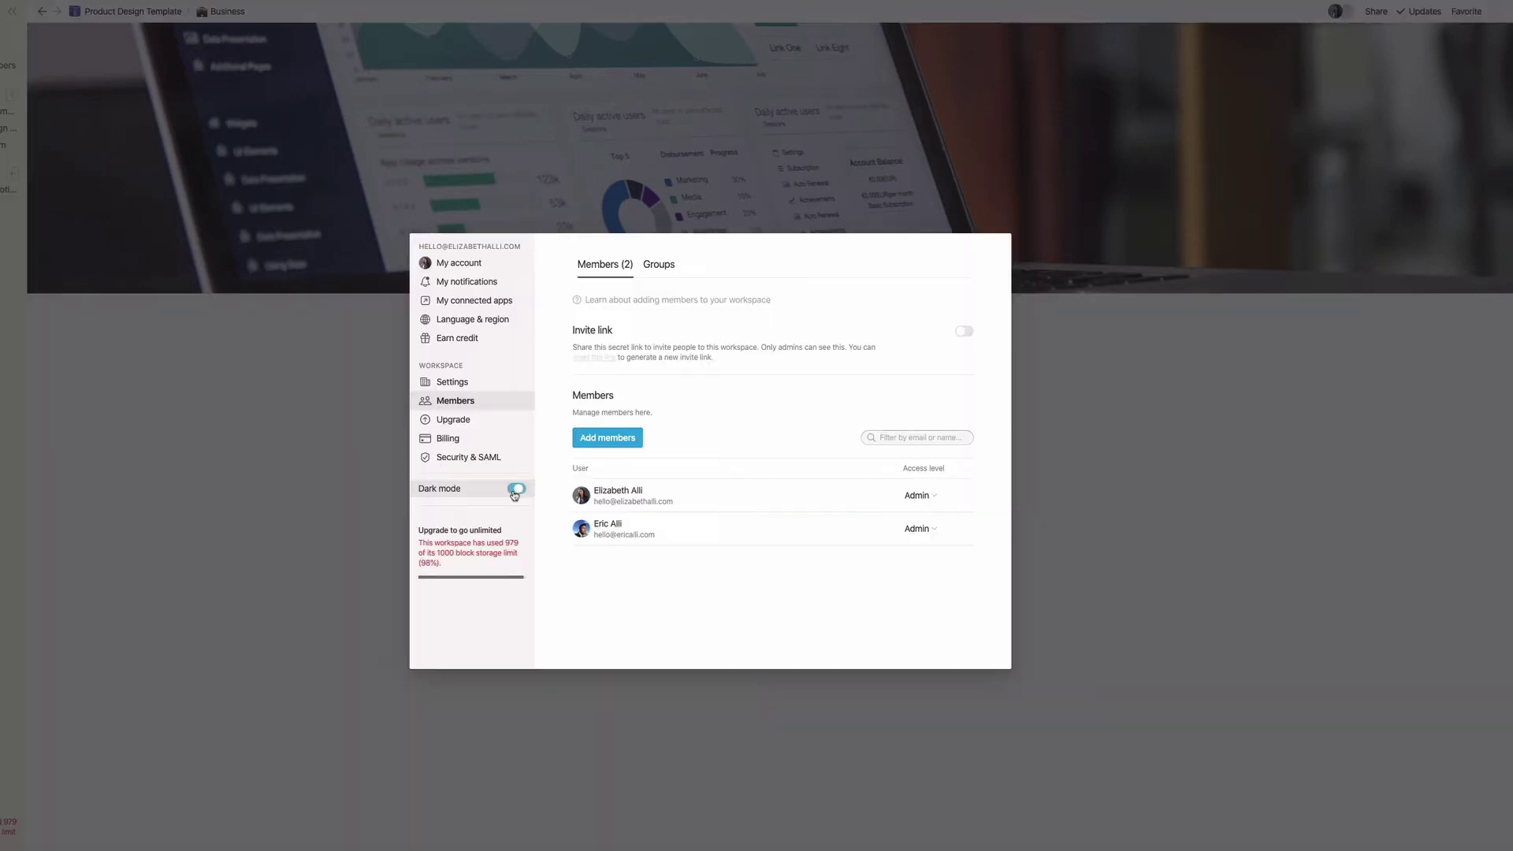
{"action": "left_click", "coordinate": [1168, 498]}
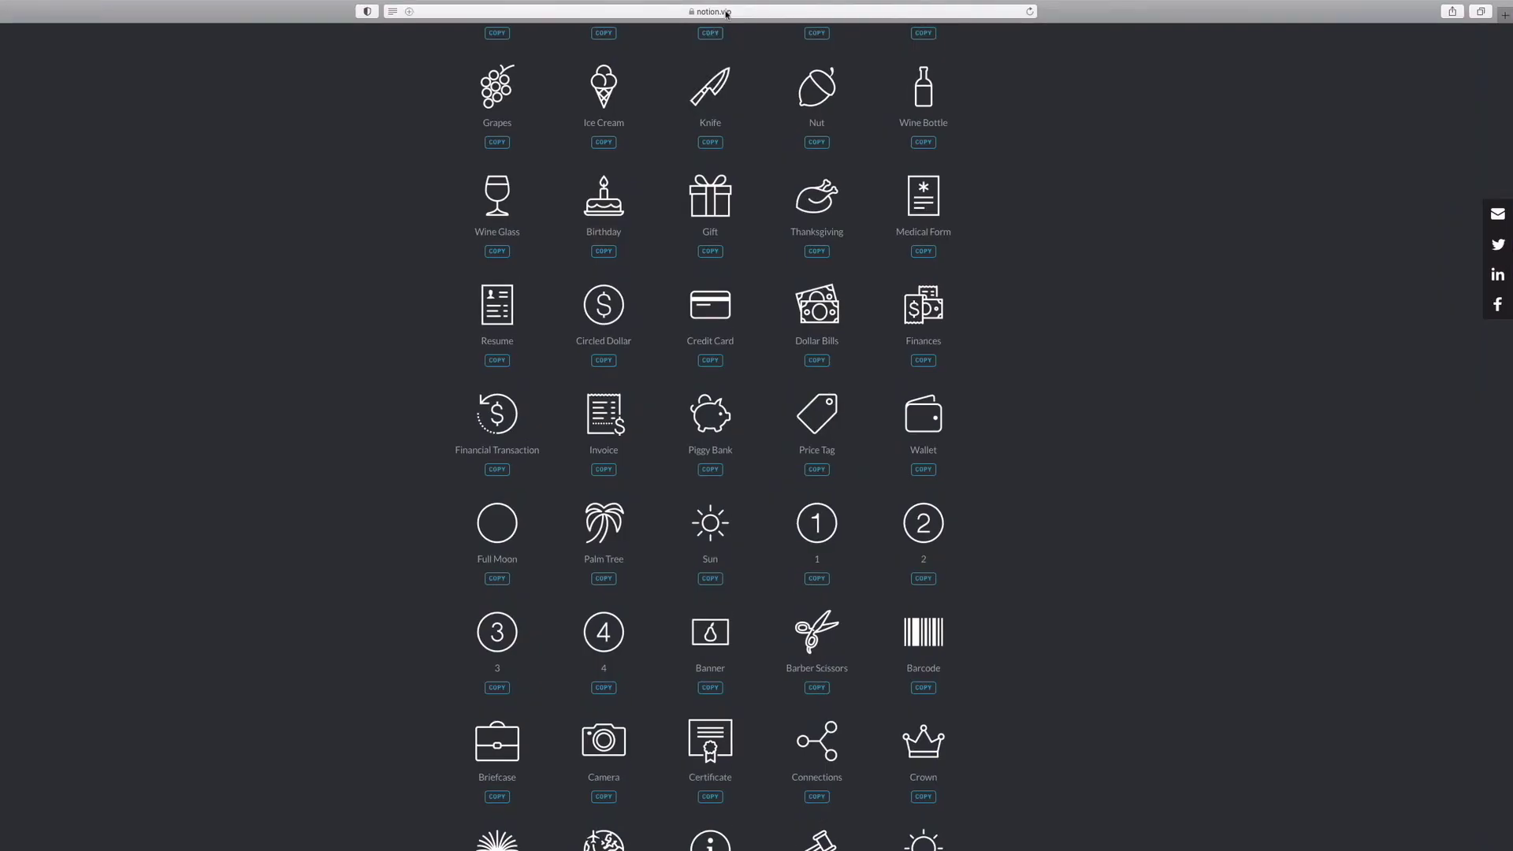
Copy the Invoice icon's link again from the now light-mode notion.vip gallery.
{"action": "scroll", "coordinate": [619, 378], "scroll_direction": "up", "scroll_amount": 20}
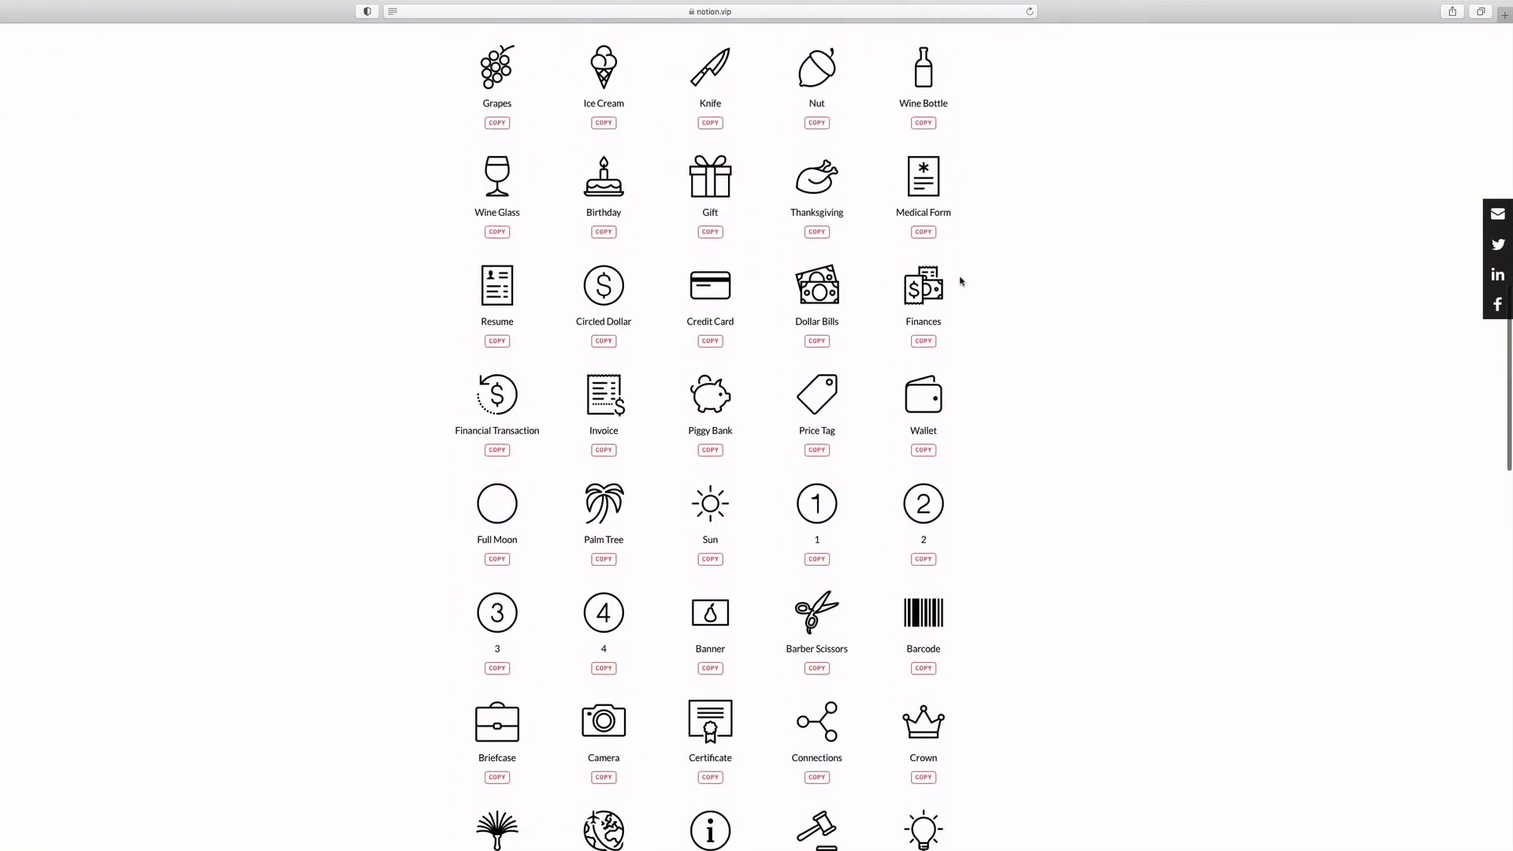
{"action": "left_click", "coordinate": [603, 441]}
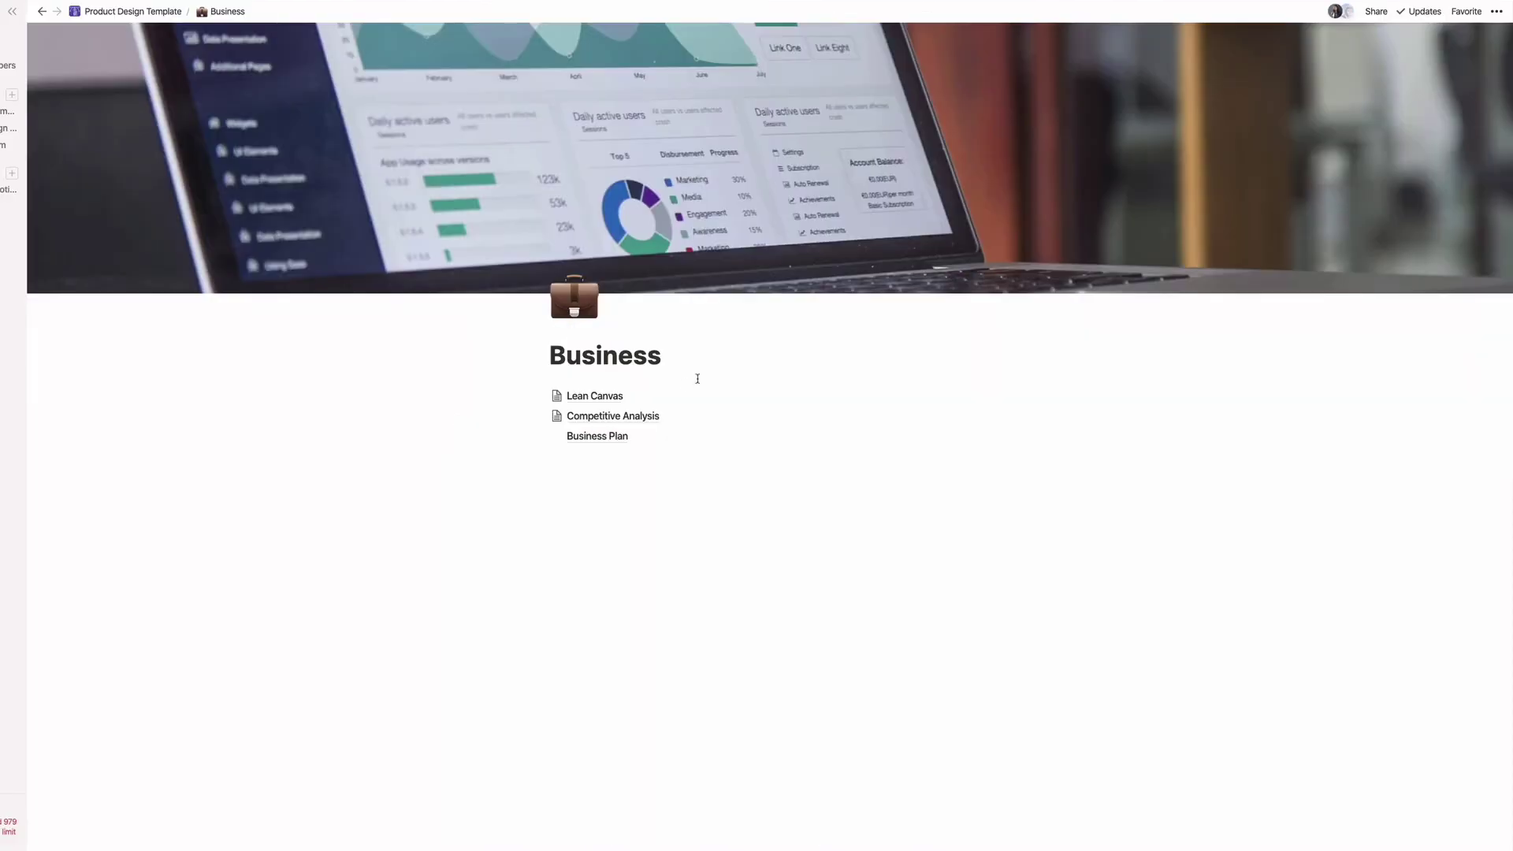
Replace Business Plan's icon with the black Invoice receipt icon from the pasted link.
{"action": "left_click", "coordinate": [555, 438]}
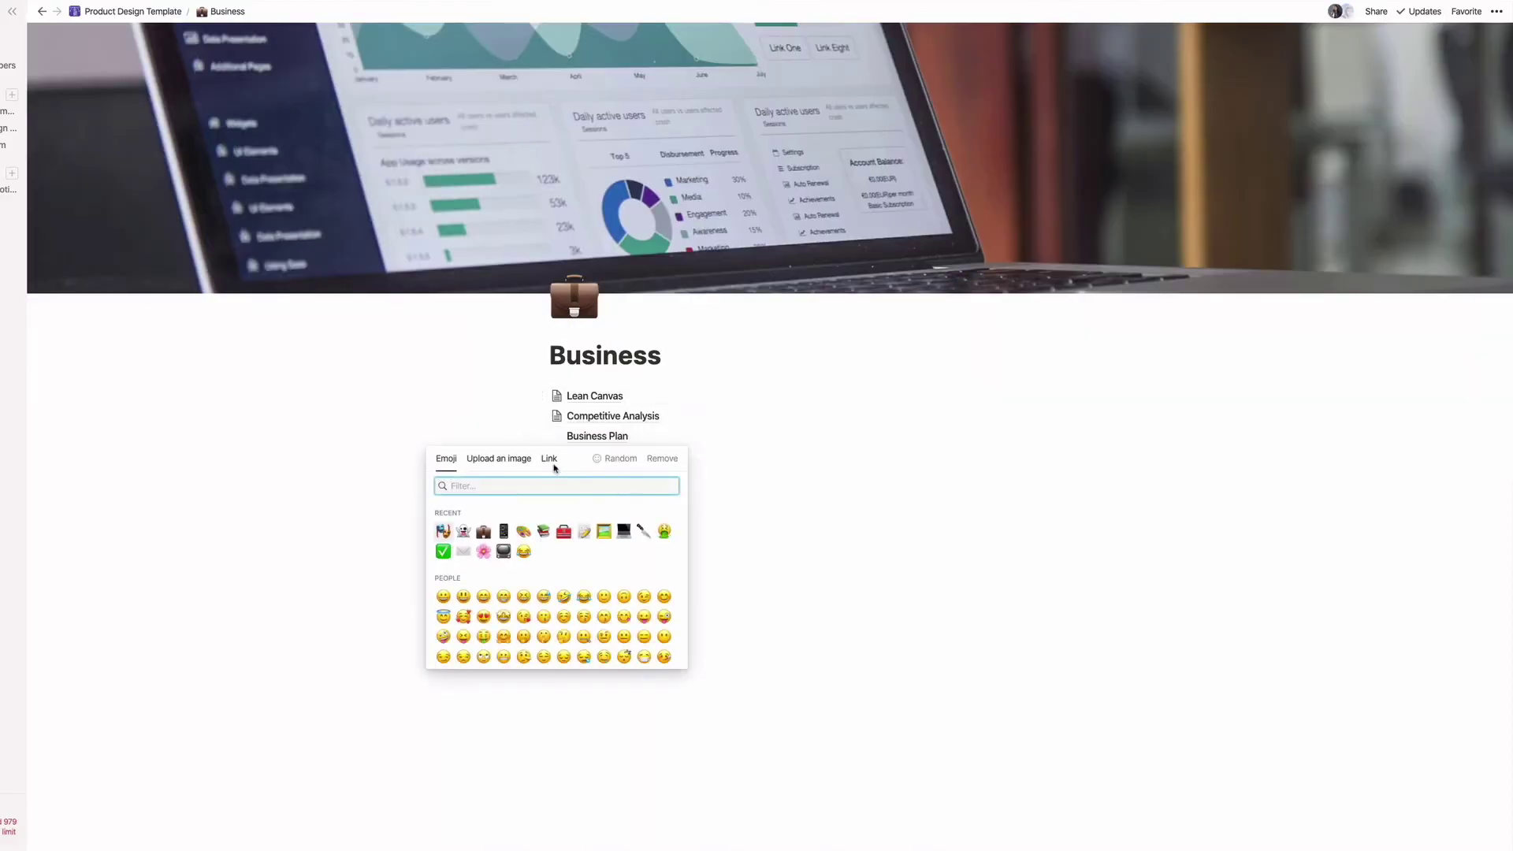
{"action": "left_click", "coordinate": [550, 462]}
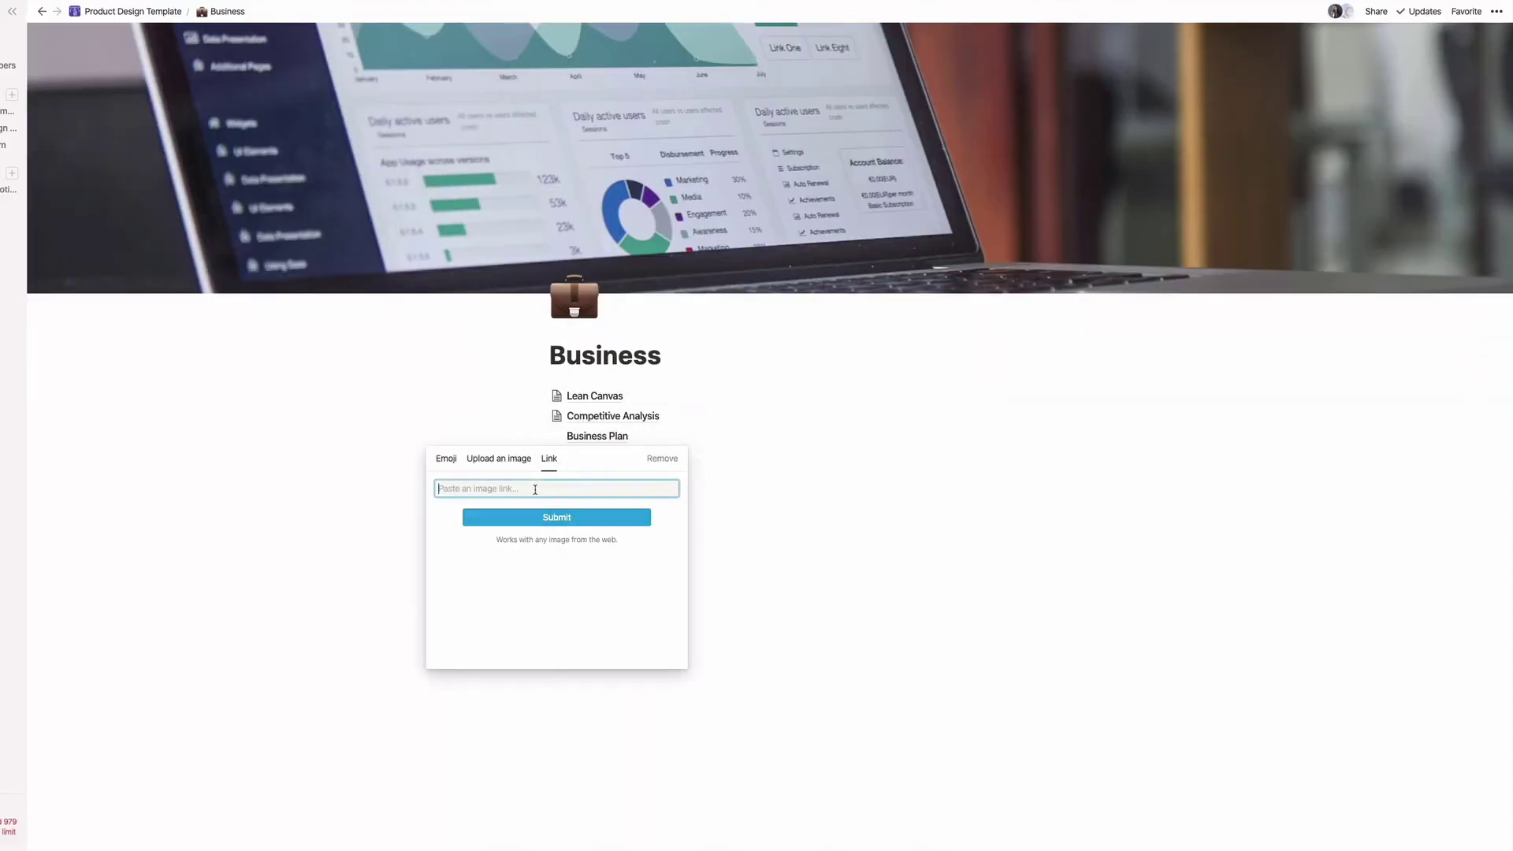
{"action": "key", "text": "super+v"}
{"action": "left_click", "coordinate": [553, 517]}
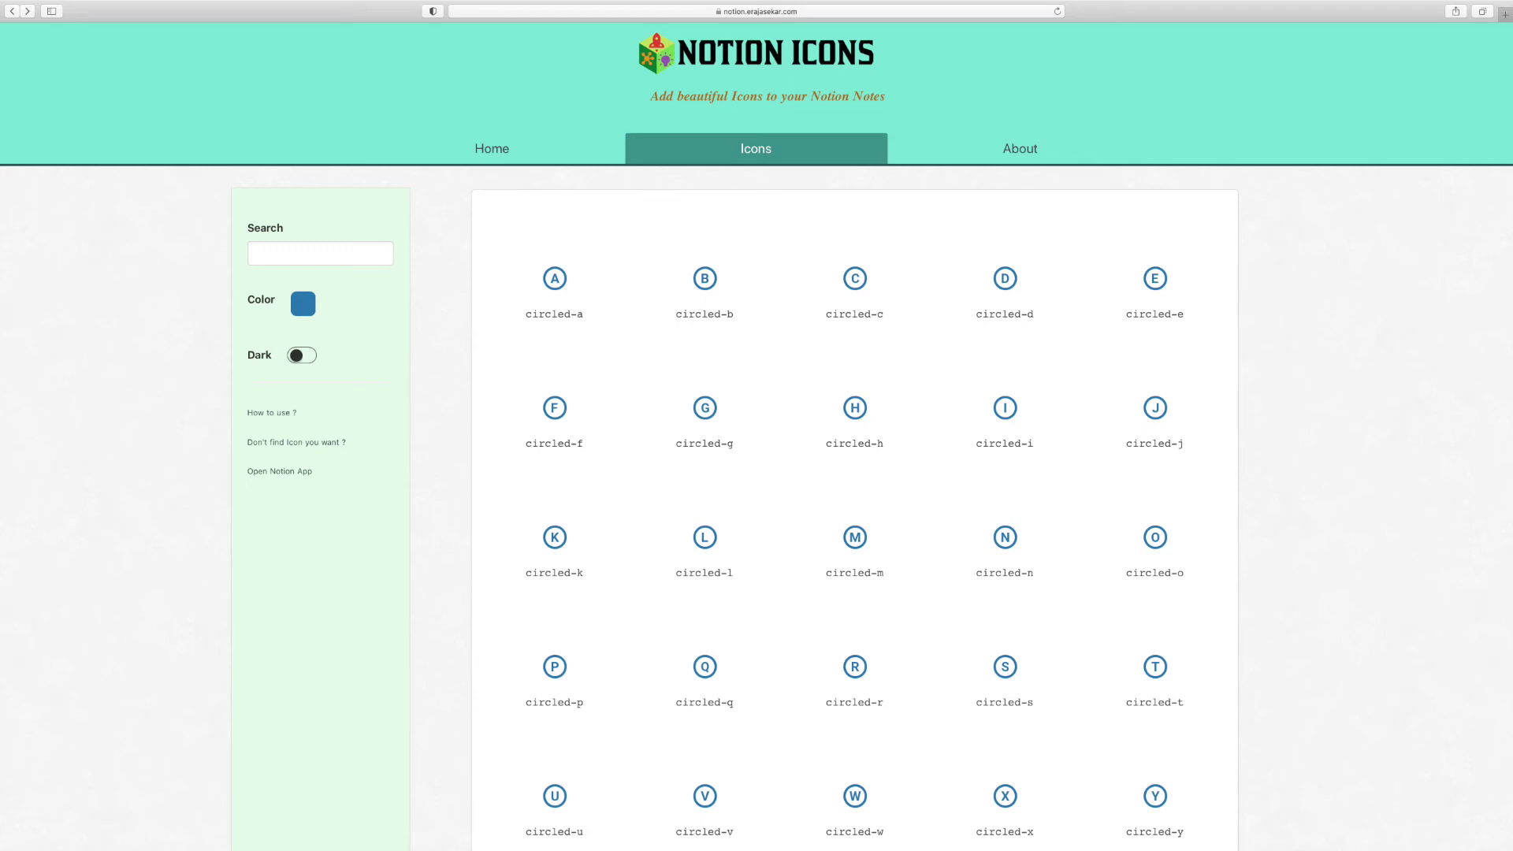
Set Notion Icons to teal on a dark background and copy the idea-bank icon's link.
{"action": "left_click", "coordinate": [303, 303]}
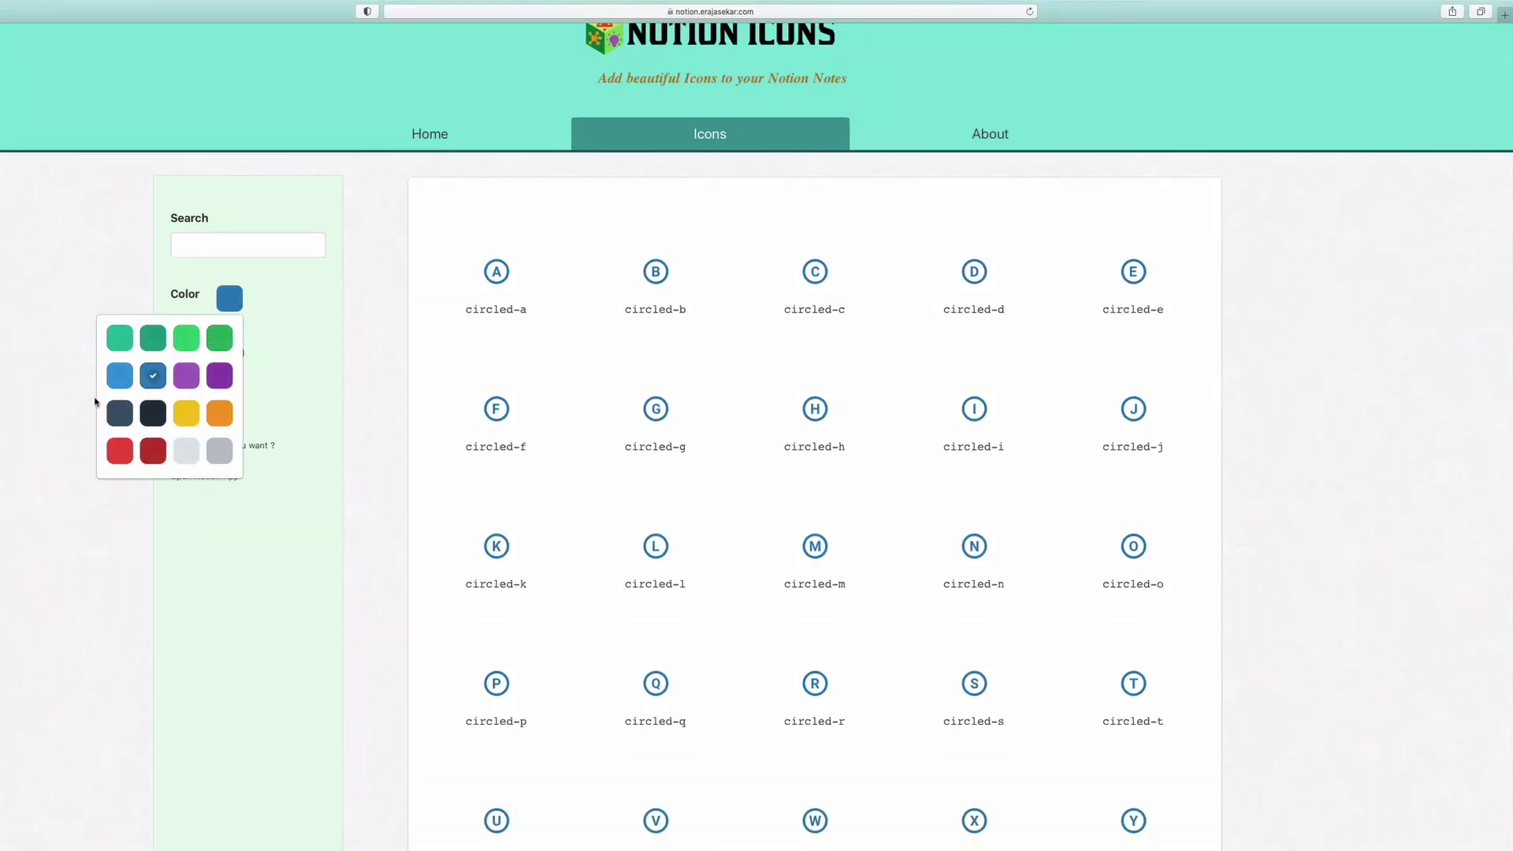
{"action": "left_click", "coordinate": [120, 338]}
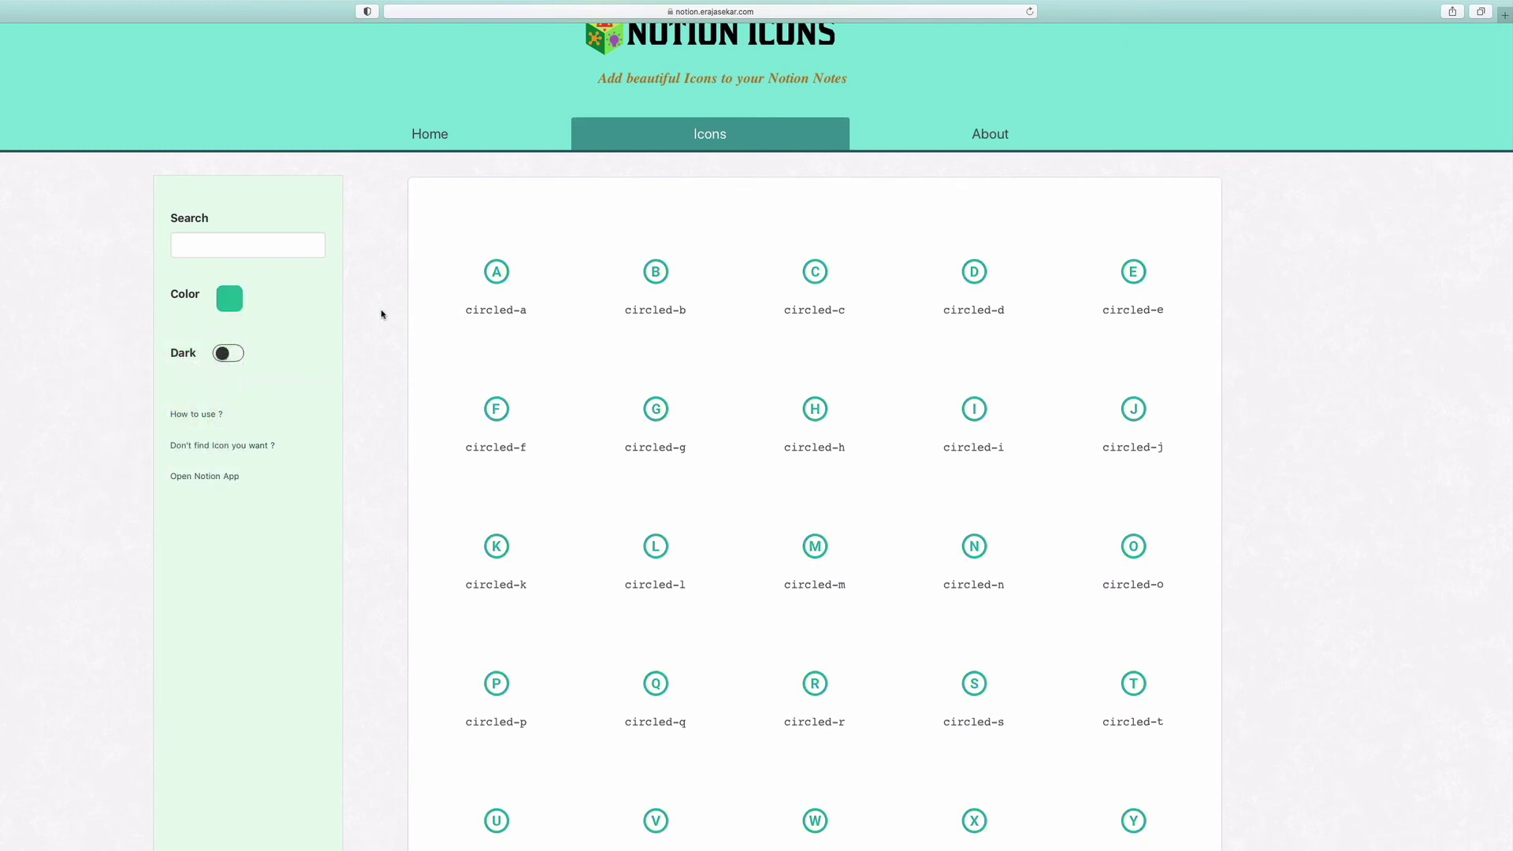
{"action": "left_click", "coordinate": [237, 355]}
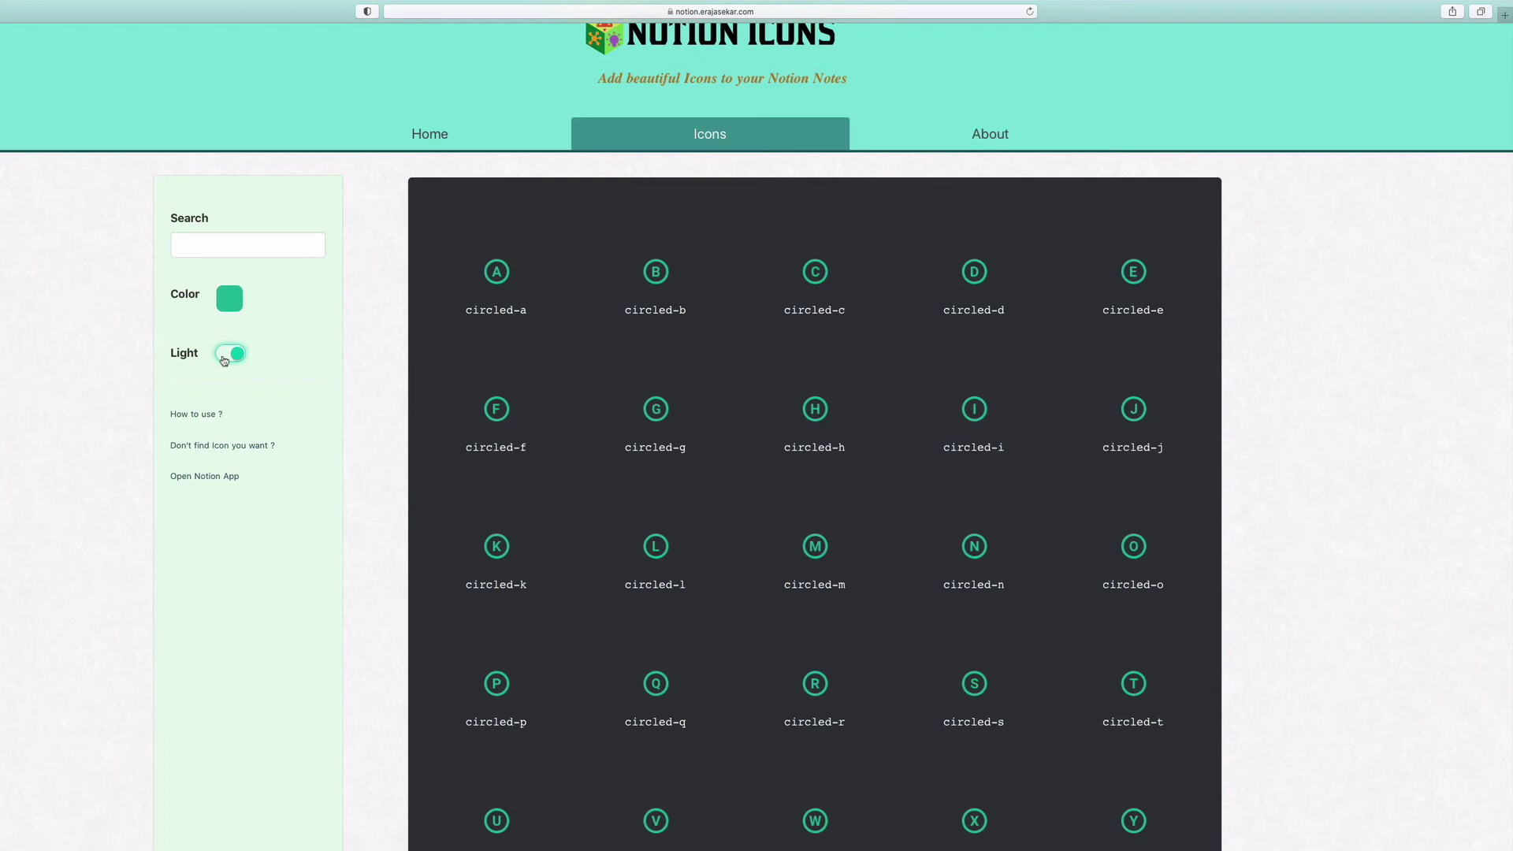
{"action": "scroll", "coordinate": [411, 353], "scroll_direction": "down", "scroll_amount": 10}
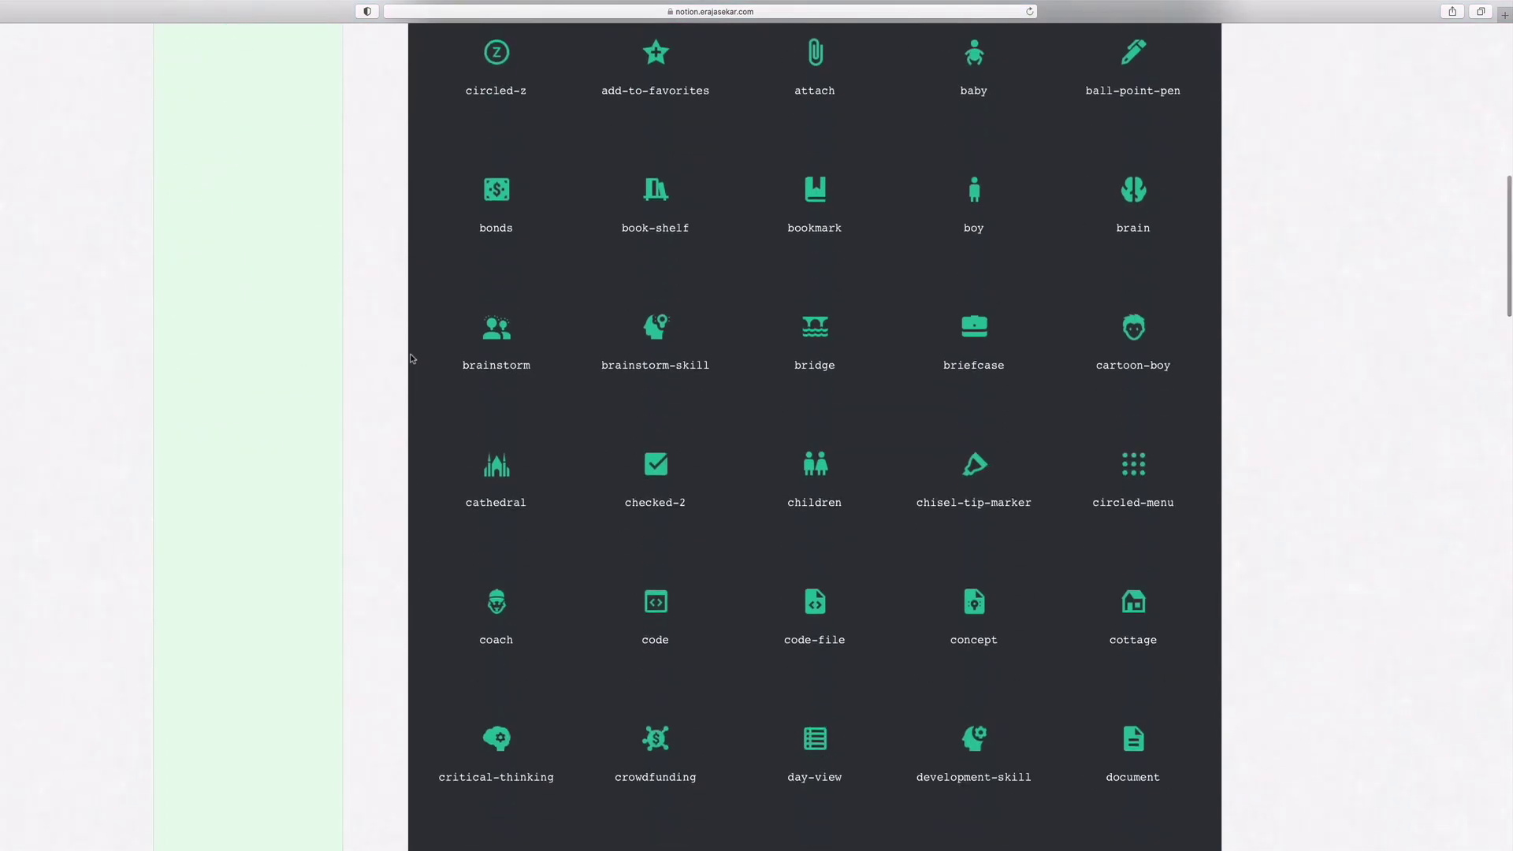
{"action": "scroll", "coordinate": [412, 359], "scroll_direction": "down", "scroll_amount": 3}
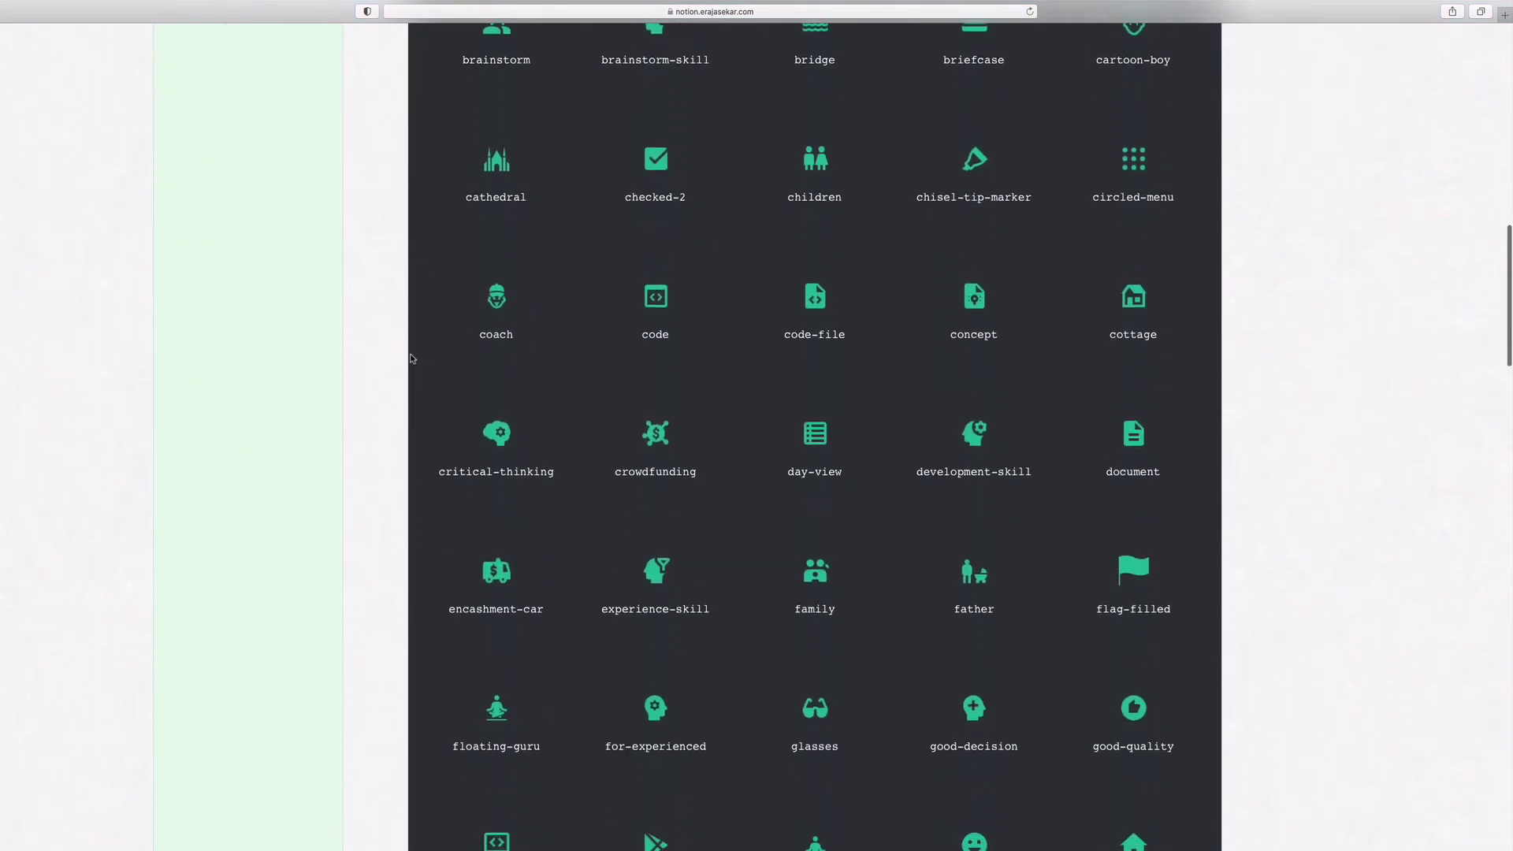
{"action": "scroll", "coordinate": [411, 358], "scroll_direction": "down", "scroll_amount": 1}
{"action": "mouse_move", "coordinate": [603, 487]}
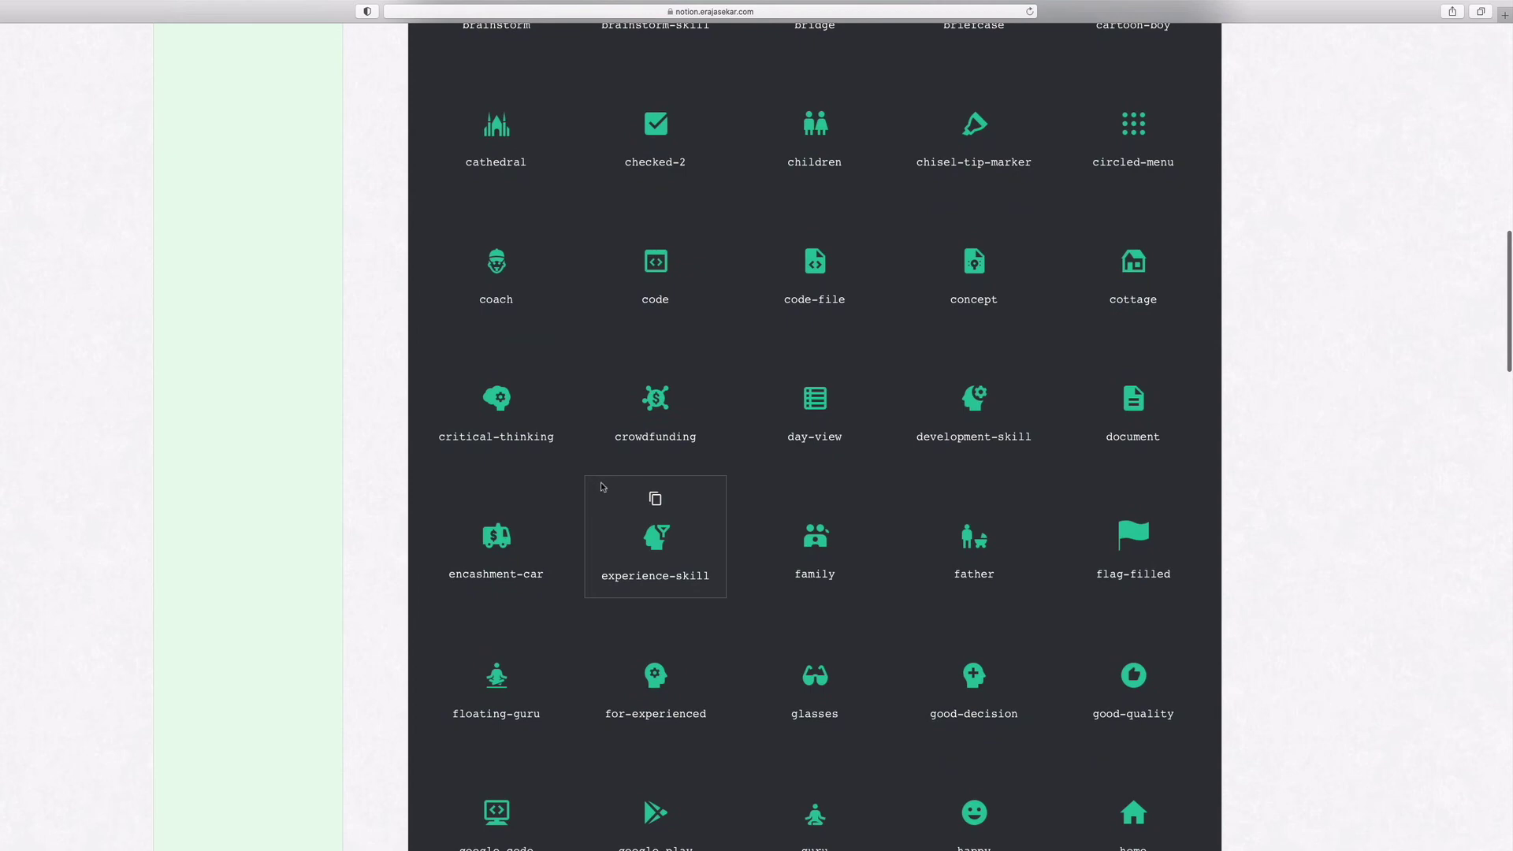
{"action": "scroll", "coordinate": [602, 487], "scroll_direction": "down", "scroll_amount": 2}
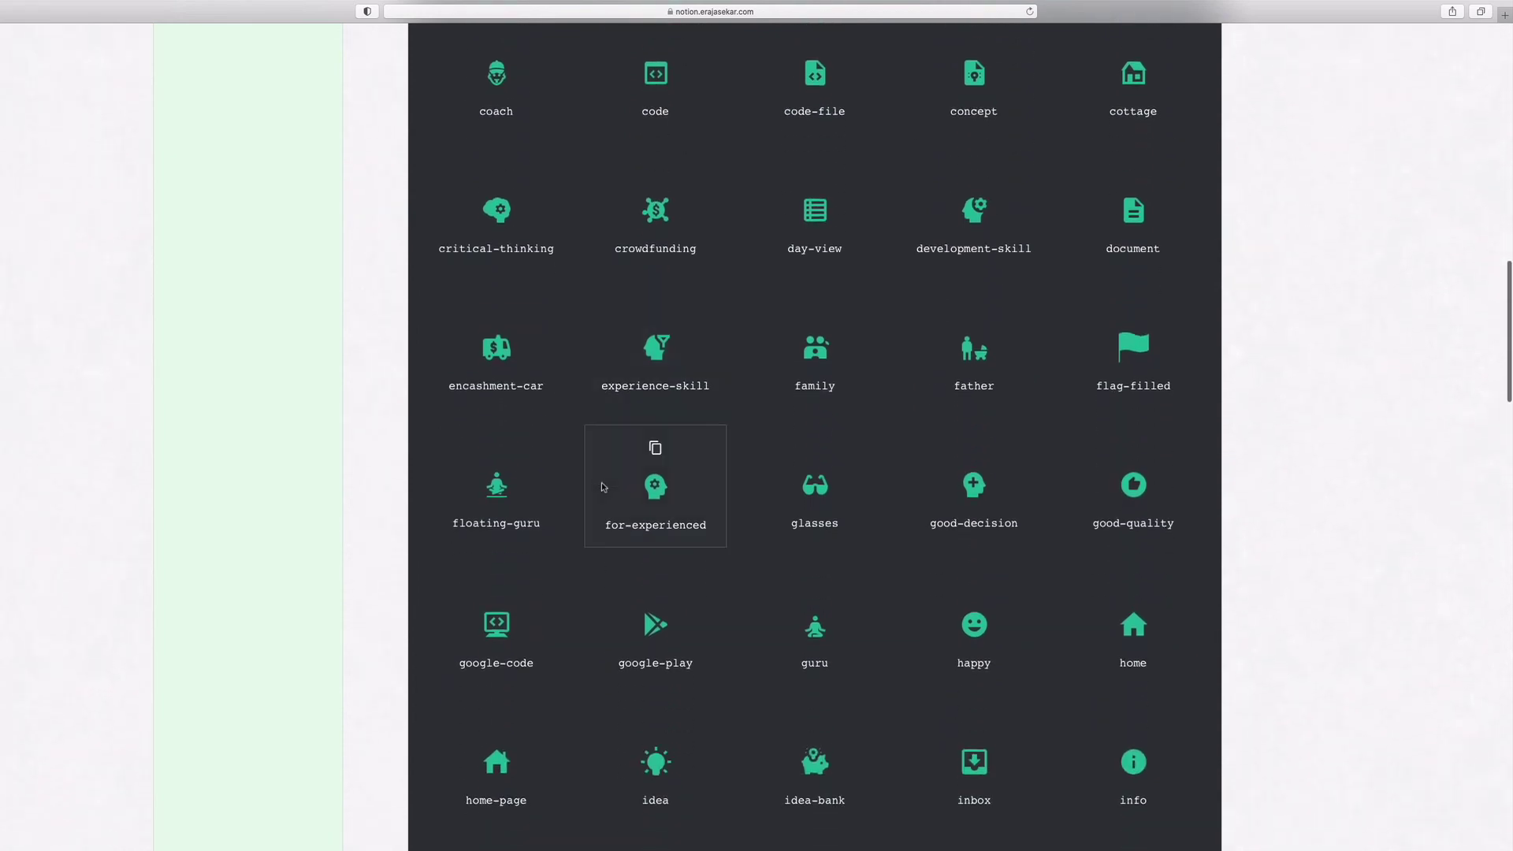
{"action": "scroll", "coordinate": [603, 487], "scroll_direction": "down", "scroll_amount": 3}
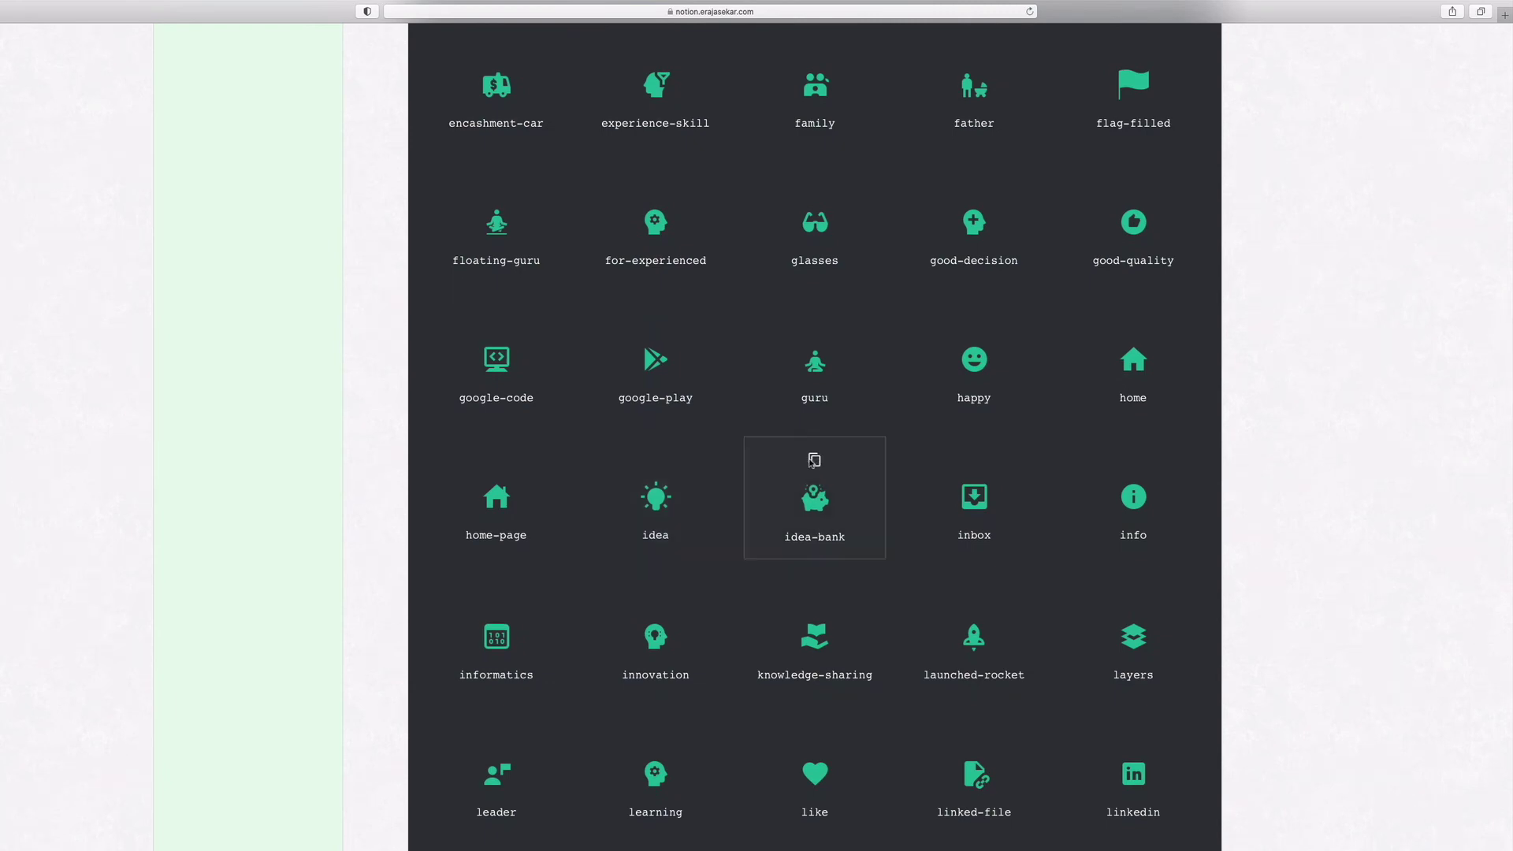
{"action": "left_click", "coordinate": [814, 460]}
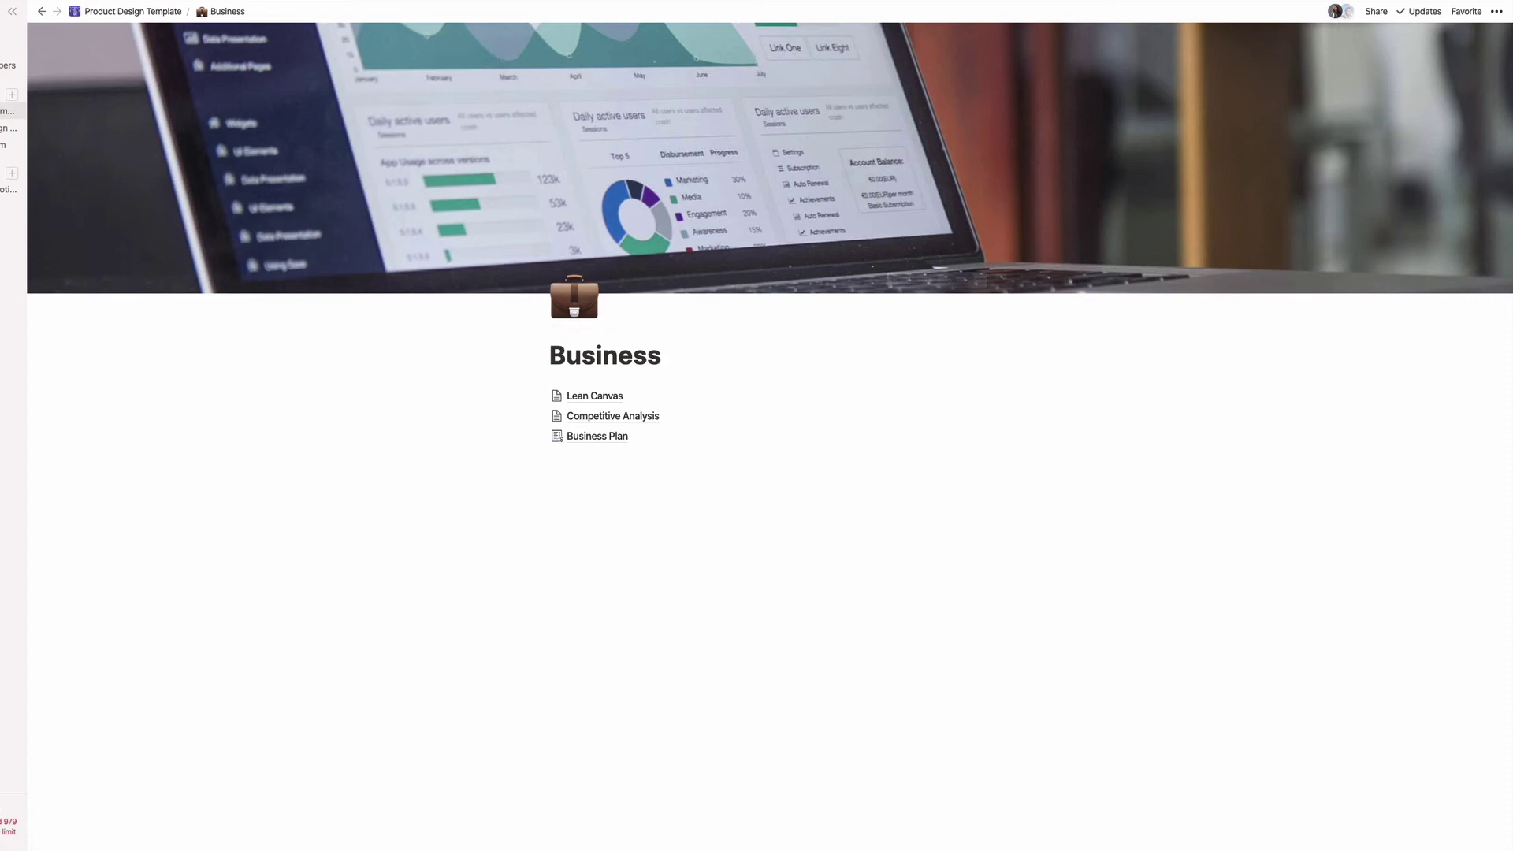
Turn Notion's dark mode back on in the workspace settings.
{"action": "left_click", "coordinate": [14, 64]}
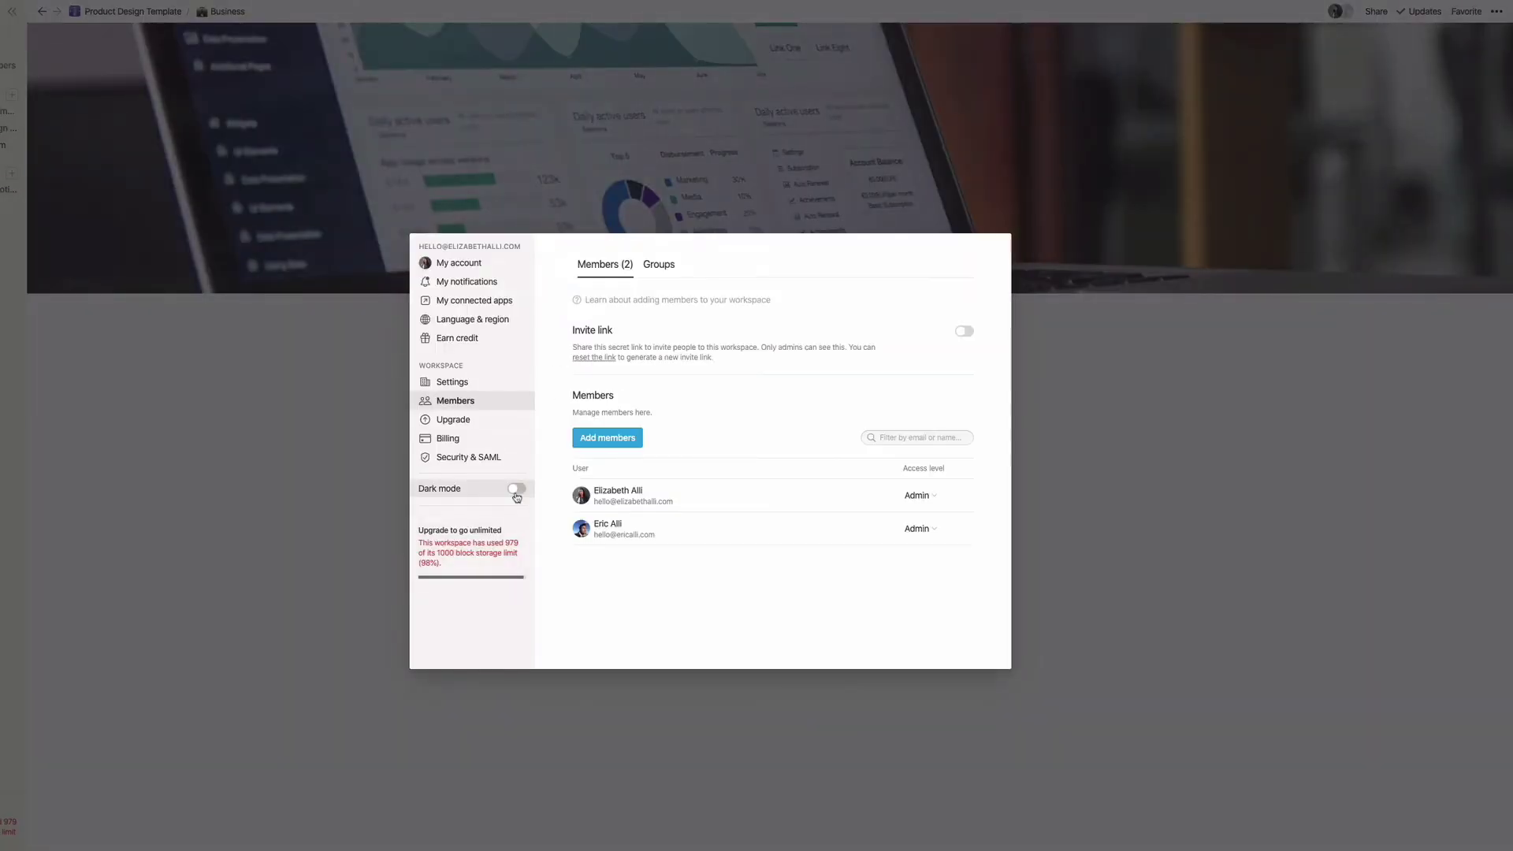
{"action": "left_click", "coordinate": [516, 488]}
{"action": "left_click", "coordinate": [1373, 605]}
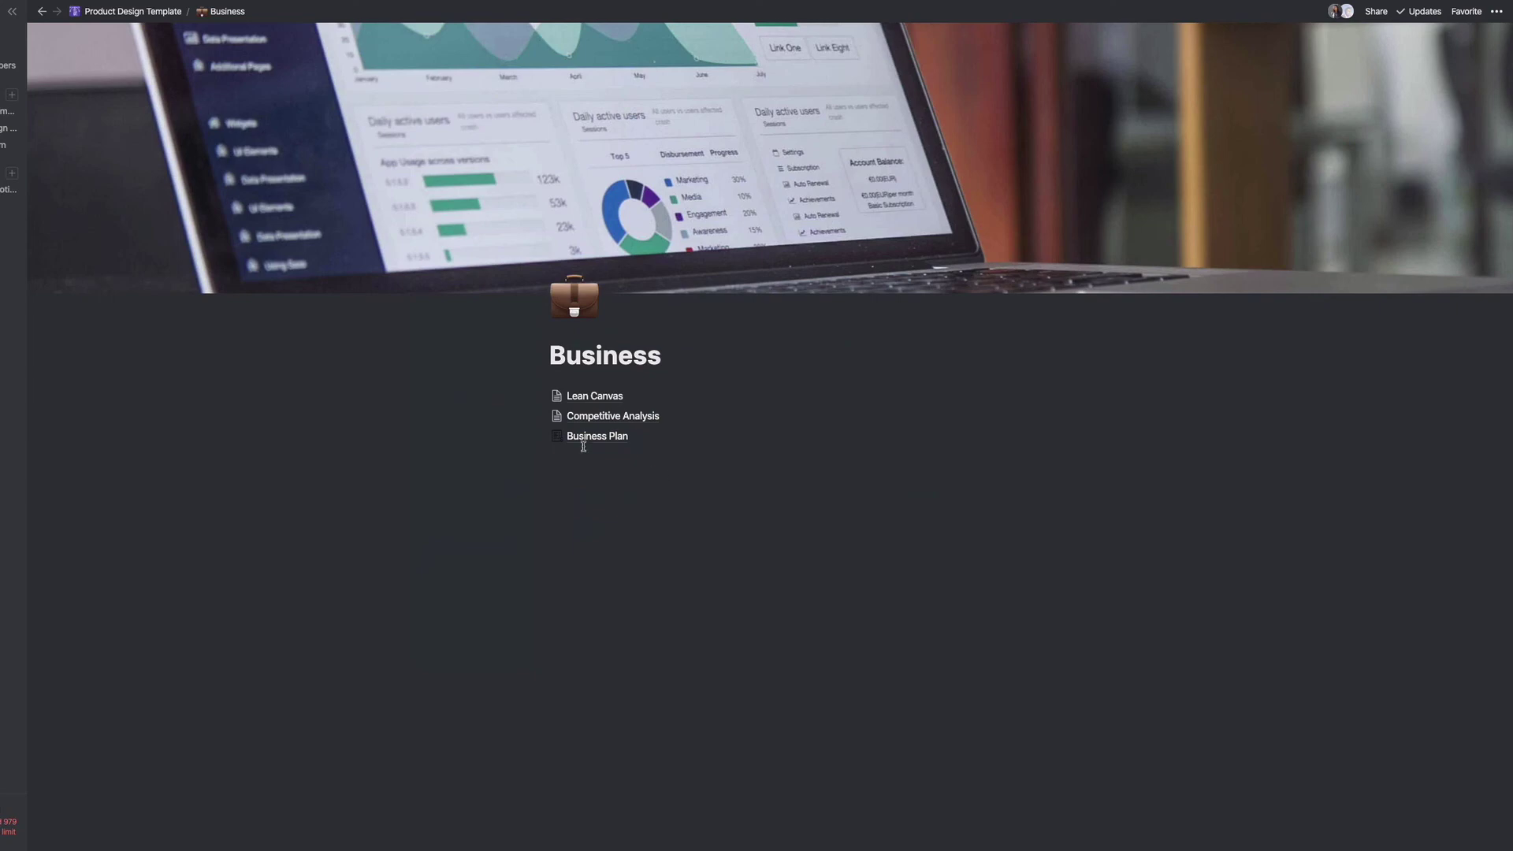
Give Competitive Analysis the teal idea-bank icon via its pasted link.
{"action": "left_click", "coordinate": [556, 435]}
{"action": "left_click", "coordinate": [550, 439]}
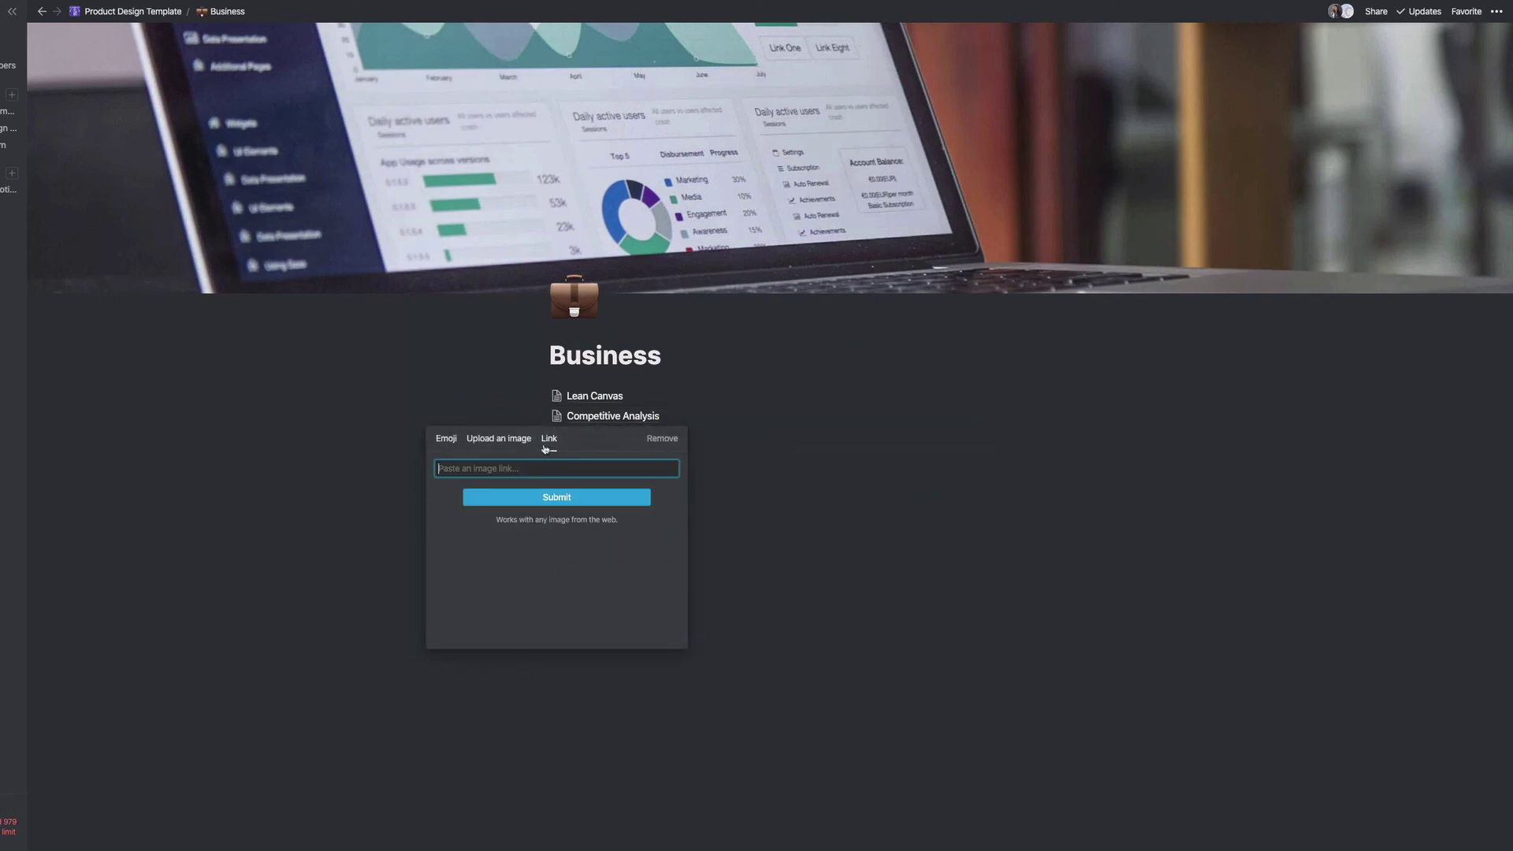
{"action": "key", "text": "ctrl+v"}
{"action": "left_click", "coordinate": [555, 497]}
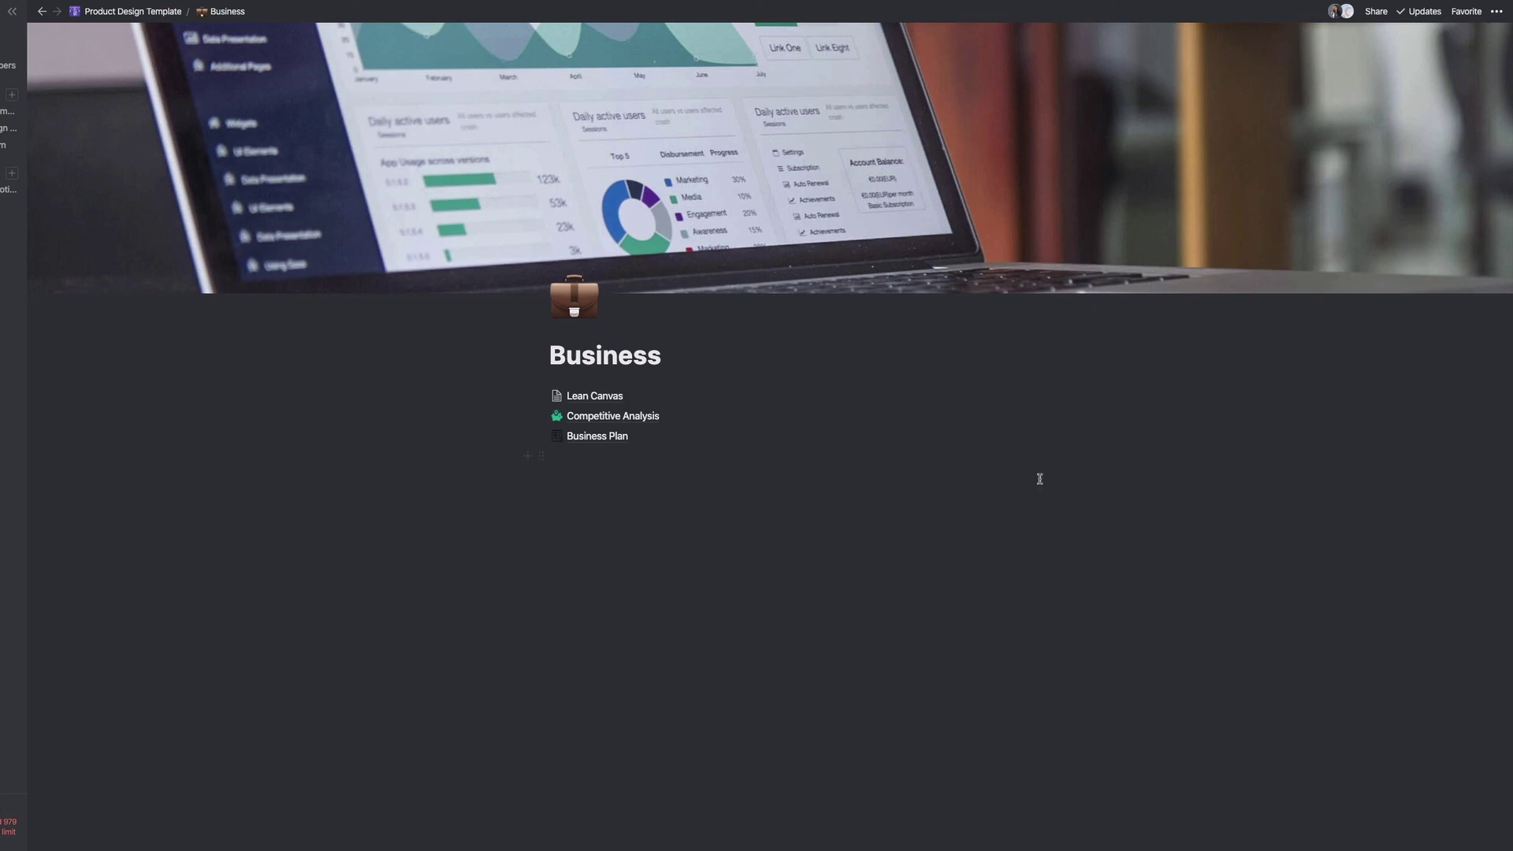
Add an empty block below Business Plan on the Business page.
{"action": "left_click", "coordinate": [1056, 533]}
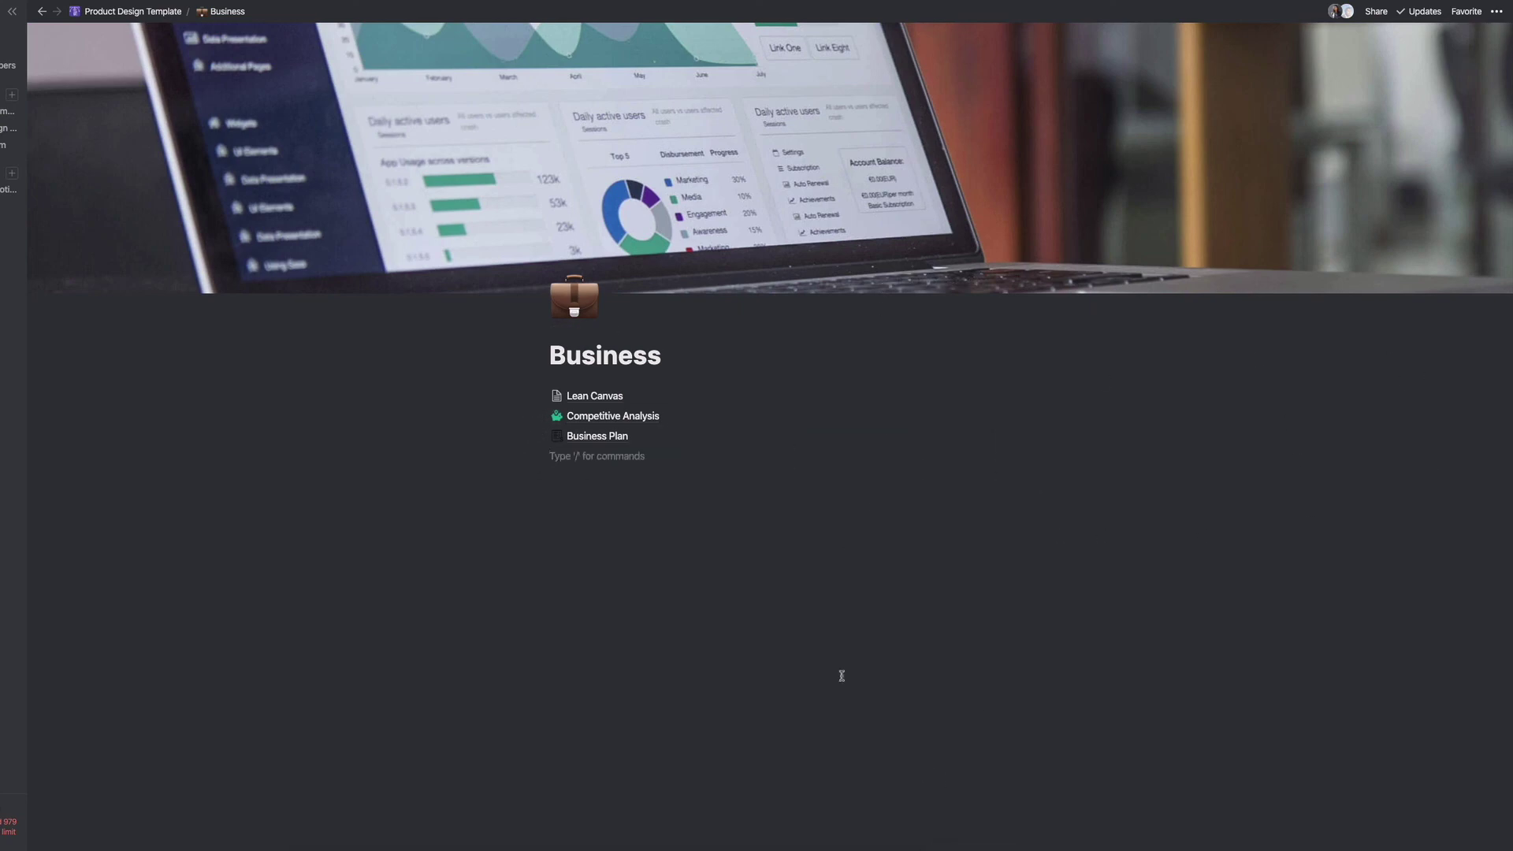